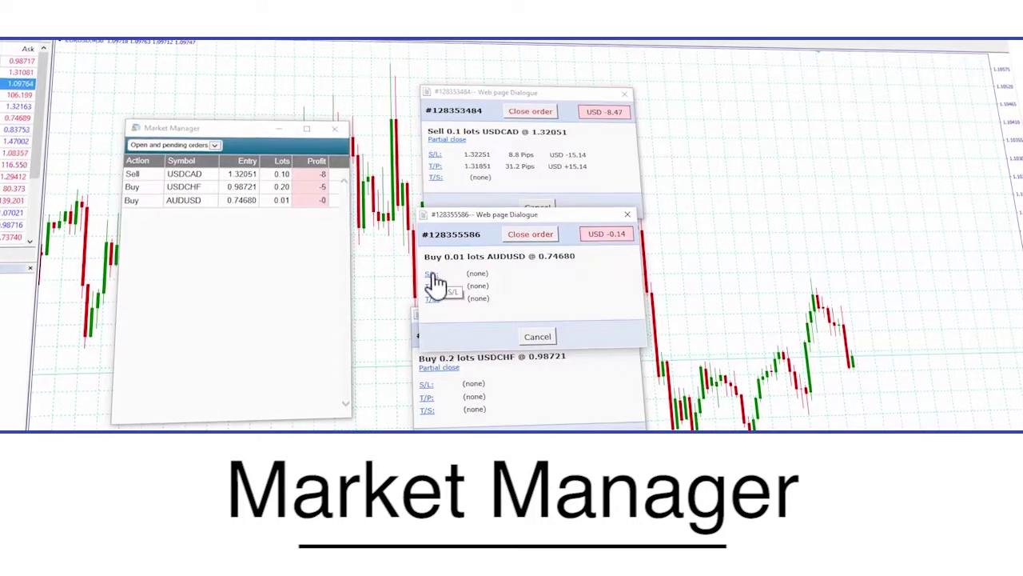
# Step: Give the 0.01-lot AUDUSD buy an 18-pip stop-loss at 0.74491
pyautogui.click(432, 276)
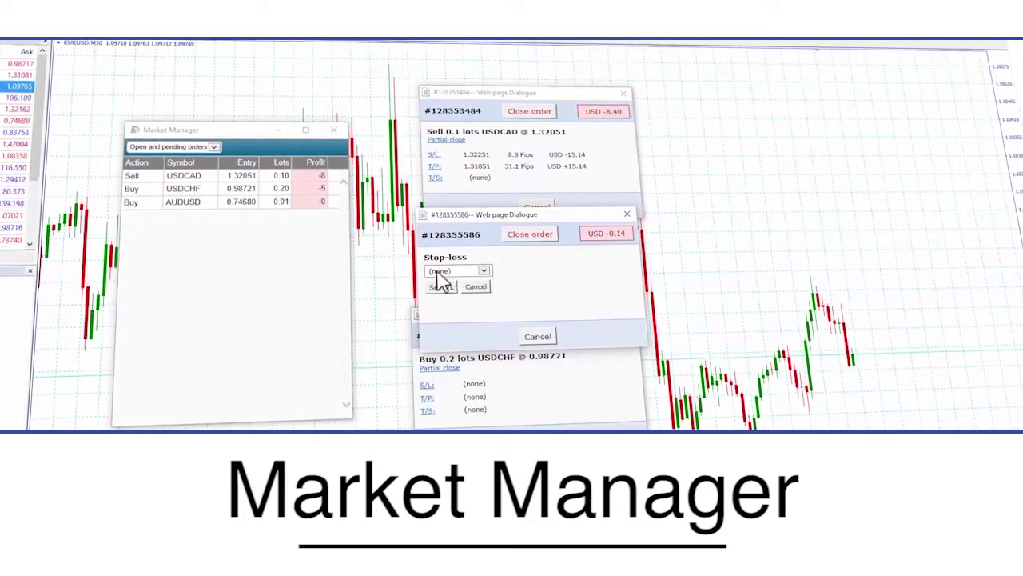
pyautogui.click(442, 276)
pyautogui.click(440, 285)
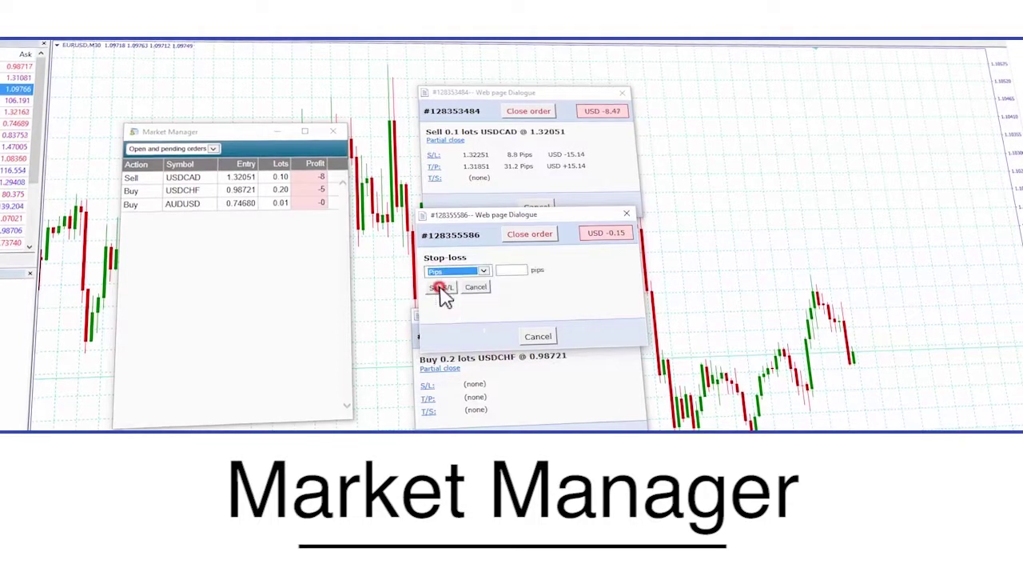
pyautogui.click(504, 269)
pyautogui.write('20')
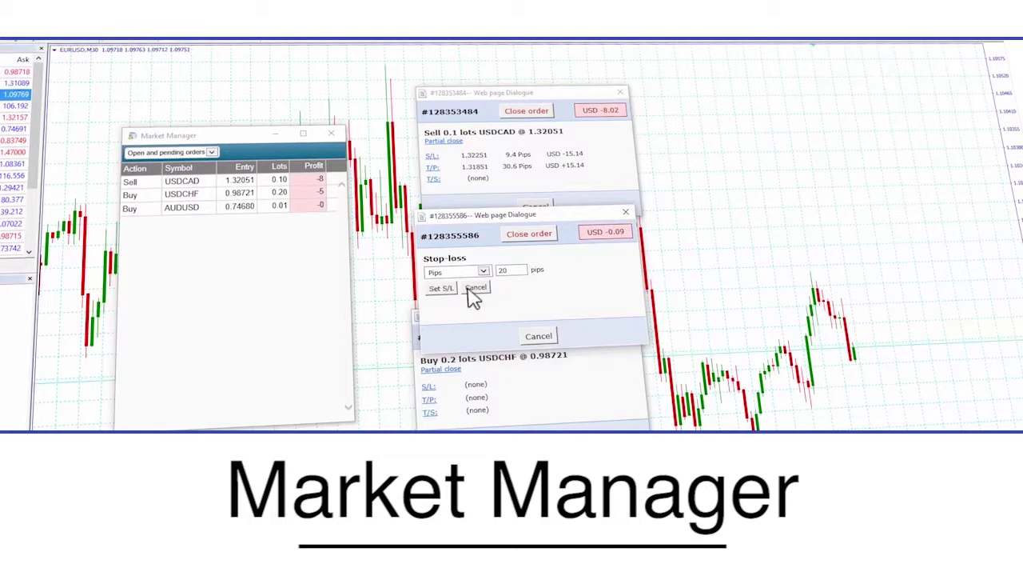
pyautogui.click(440, 288)
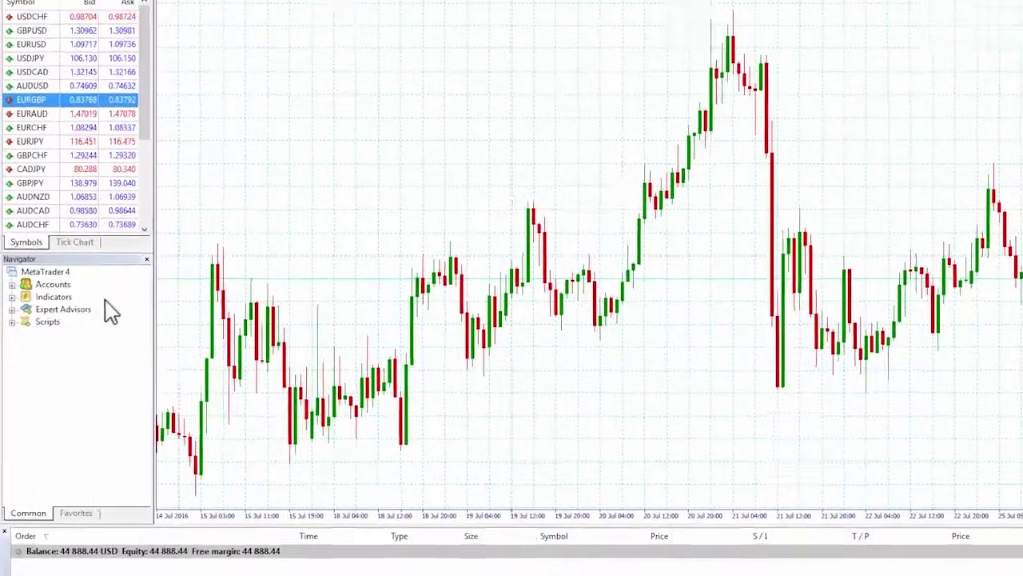
# Step: Attach the Market Manager expert advisor from the Navigator to the chart and start it
pyautogui.doubleClick(86, 308)
pyautogui.click(90, 320)
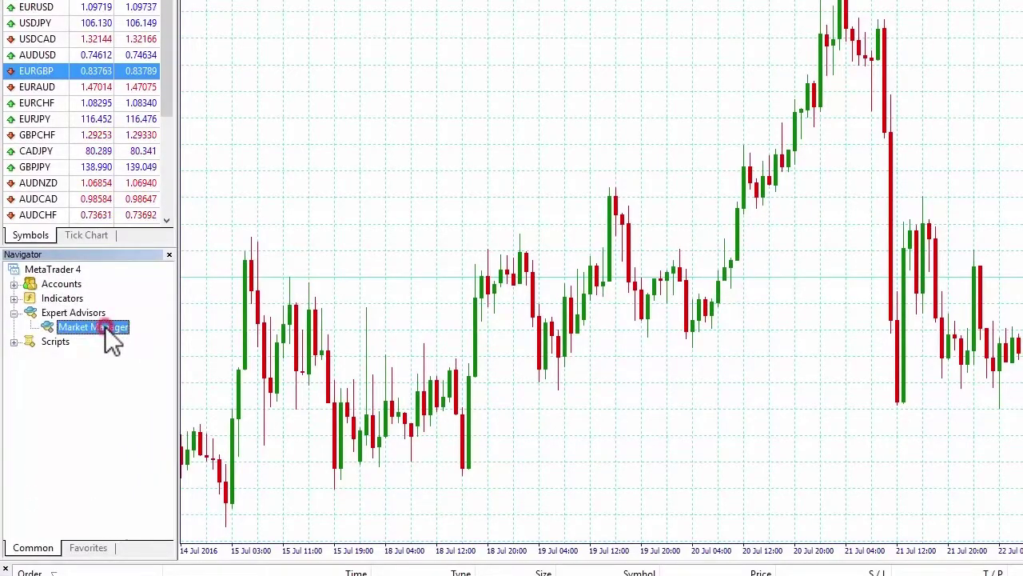
pyautogui.moveTo(112, 338); pyautogui.dragTo(464, 309)
pyautogui.click(482, 118)
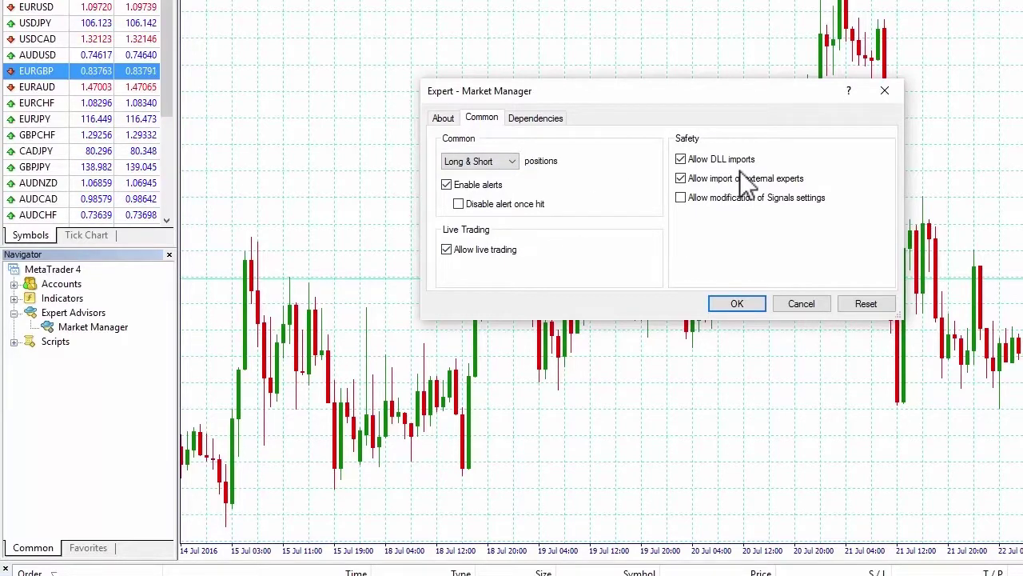
pyautogui.click(736, 304)
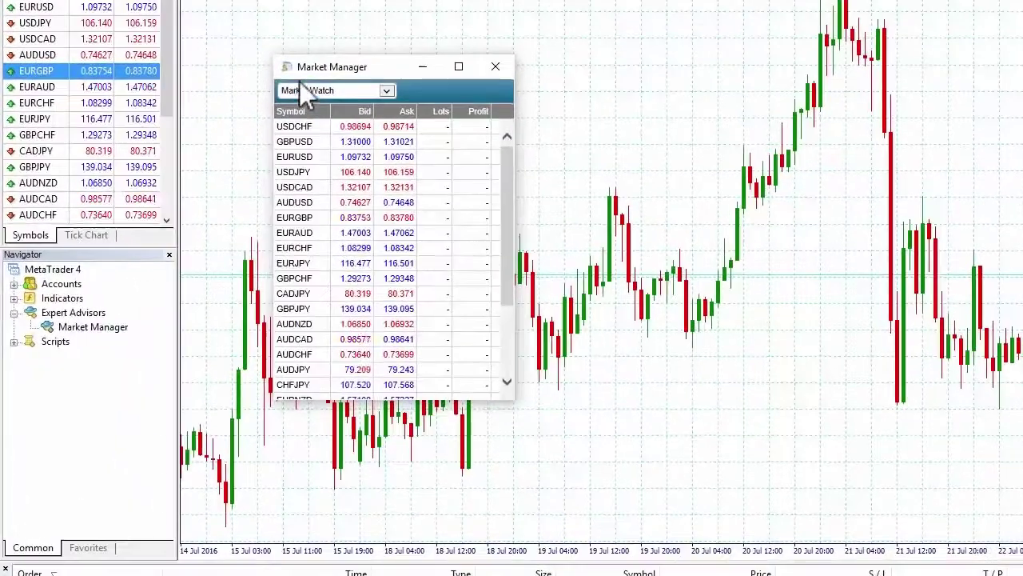
# Step: Check the Market Manager window's system menu, then resize the window from its corner
pyautogui.click(289, 69)
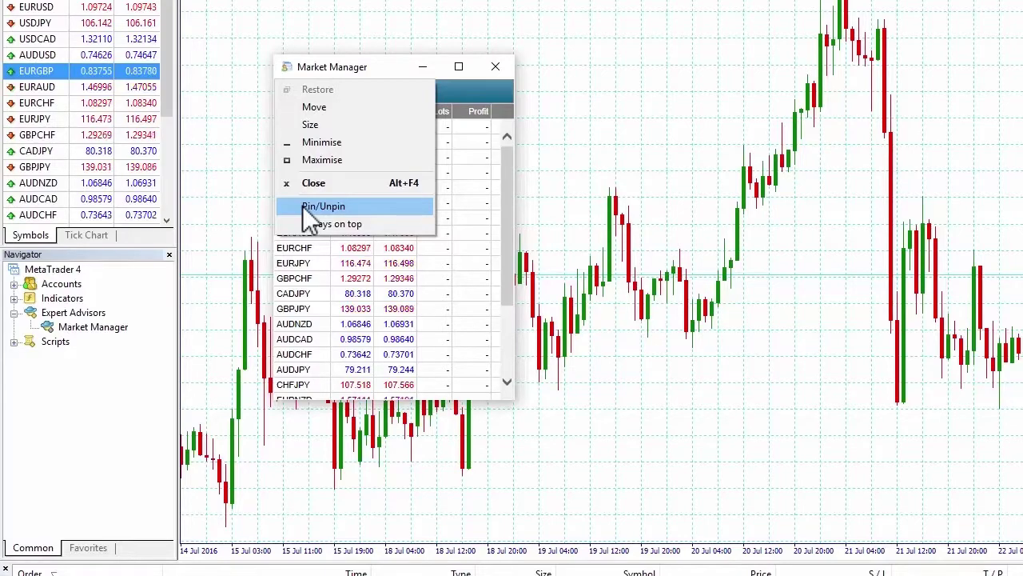
pyautogui.click(373, 67)
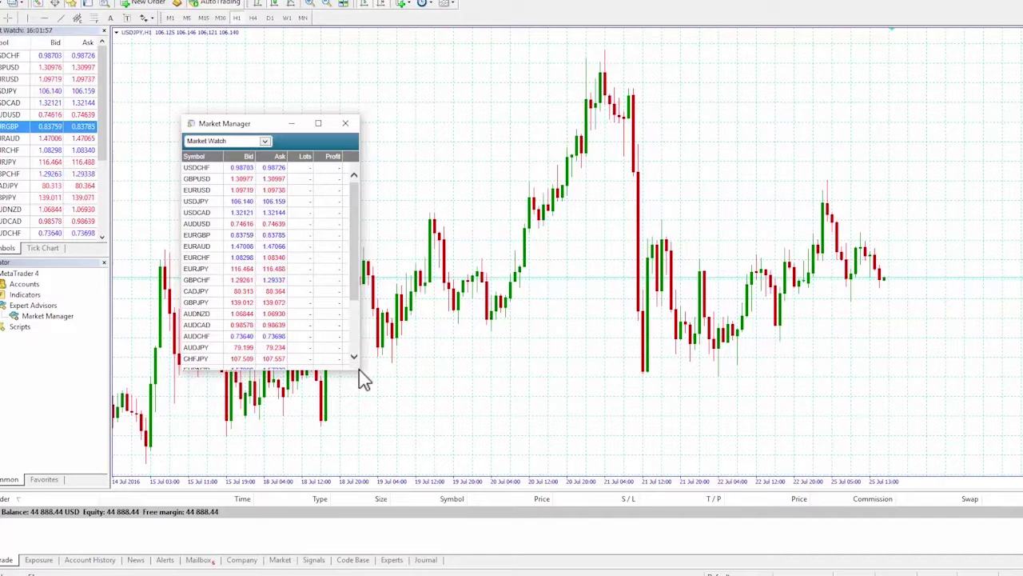
pyautogui.moveTo(359, 370); pyautogui.dragTo(360, 313)
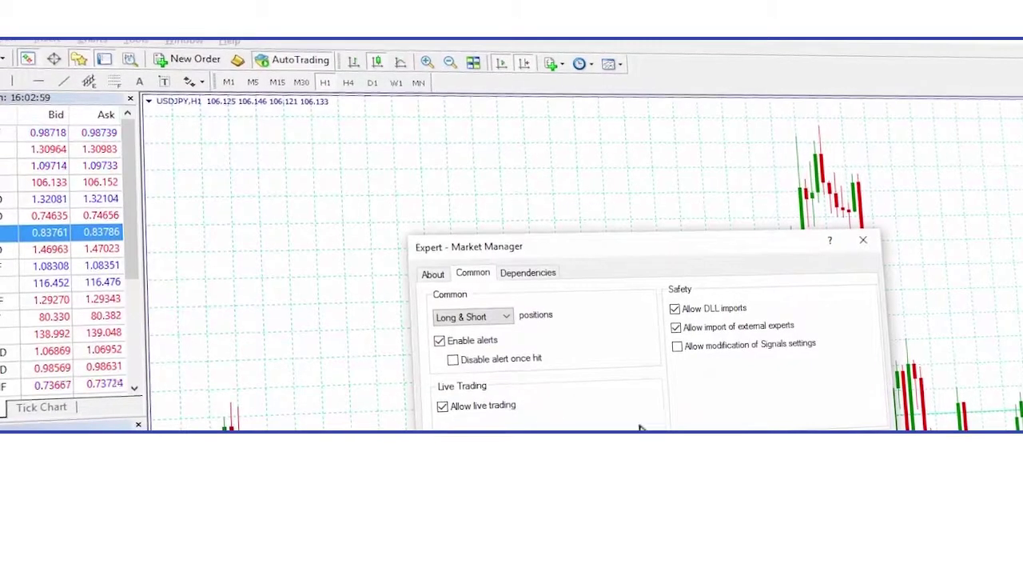
# Step: Start Market Manager and switch it to the account information view
pyautogui.press('Return')
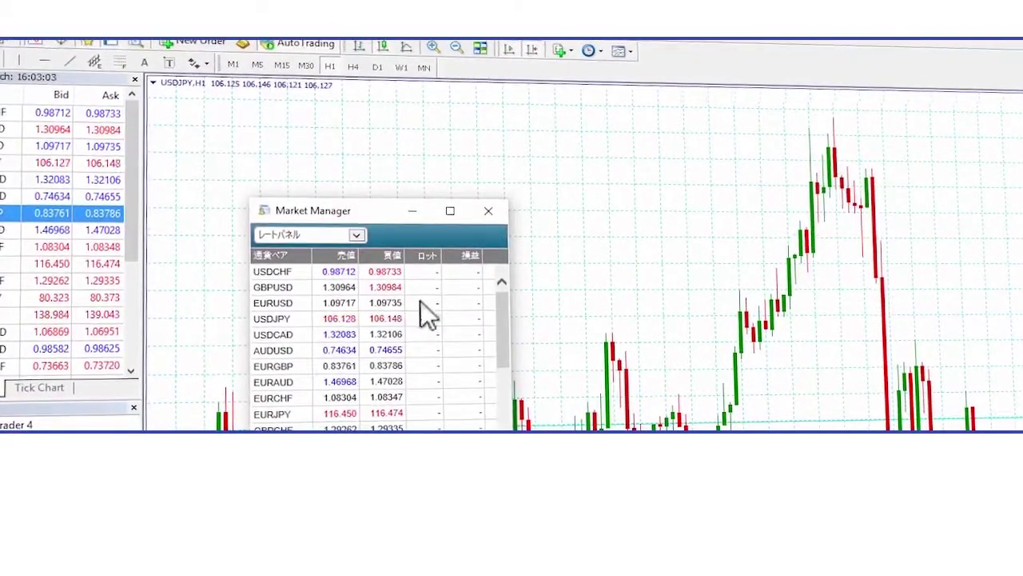
pyautogui.click(355, 234)
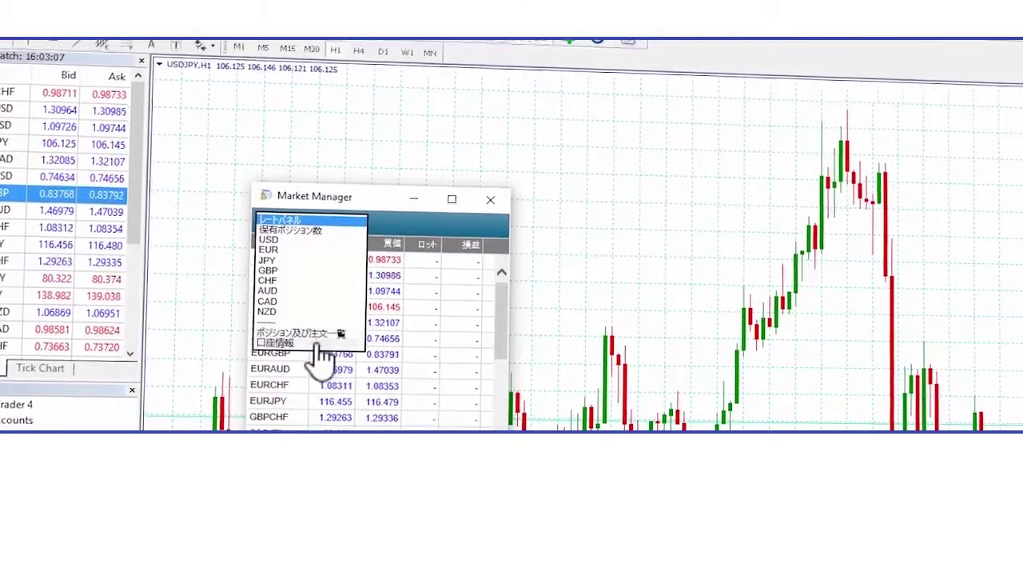
pyautogui.click(318, 344)
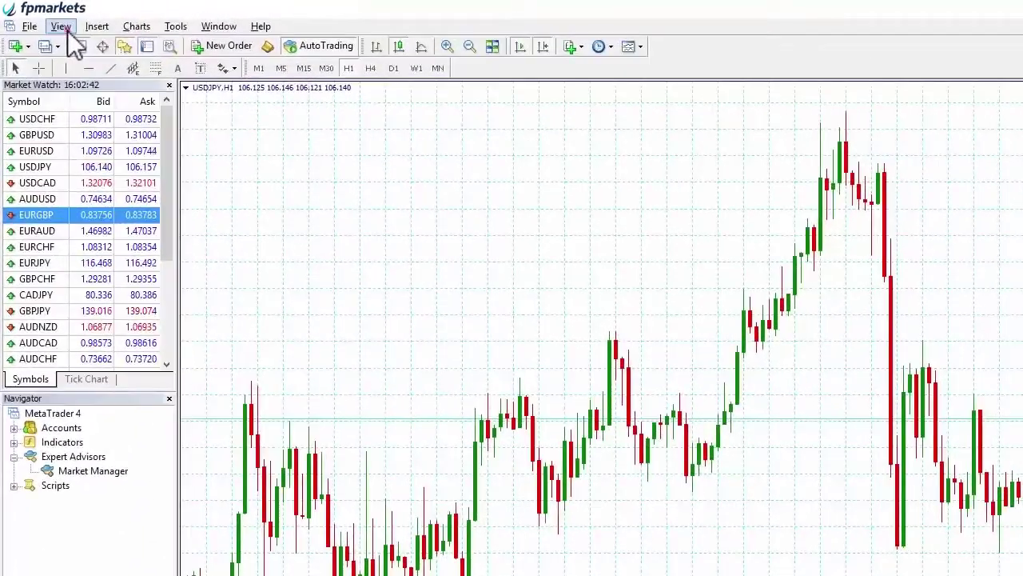
# Step: Set the terminal language to Japanese, postpone the restart, and reattach Market Manager
pyautogui.click(40, 18)
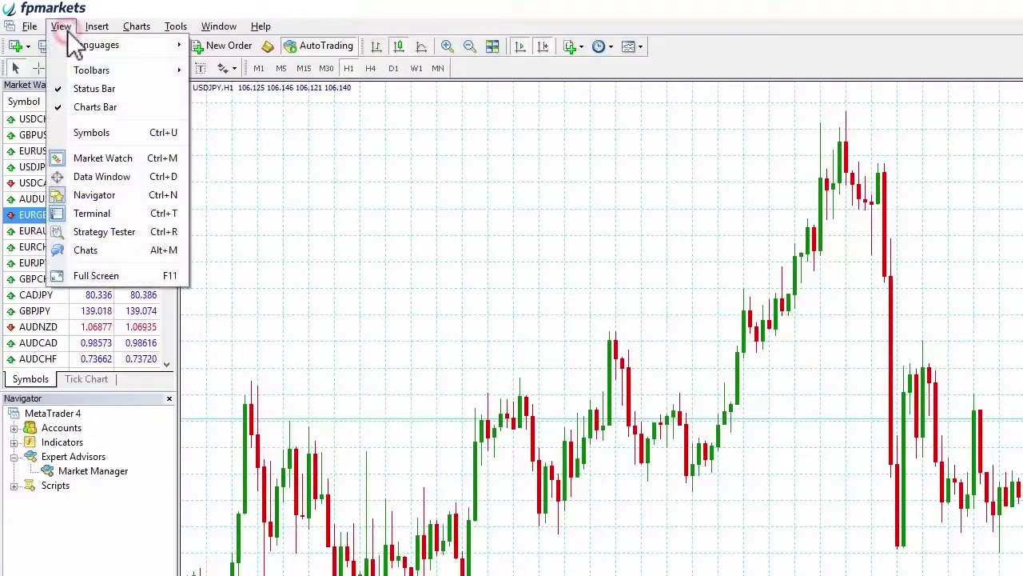
pyautogui.moveTo(79, 53)
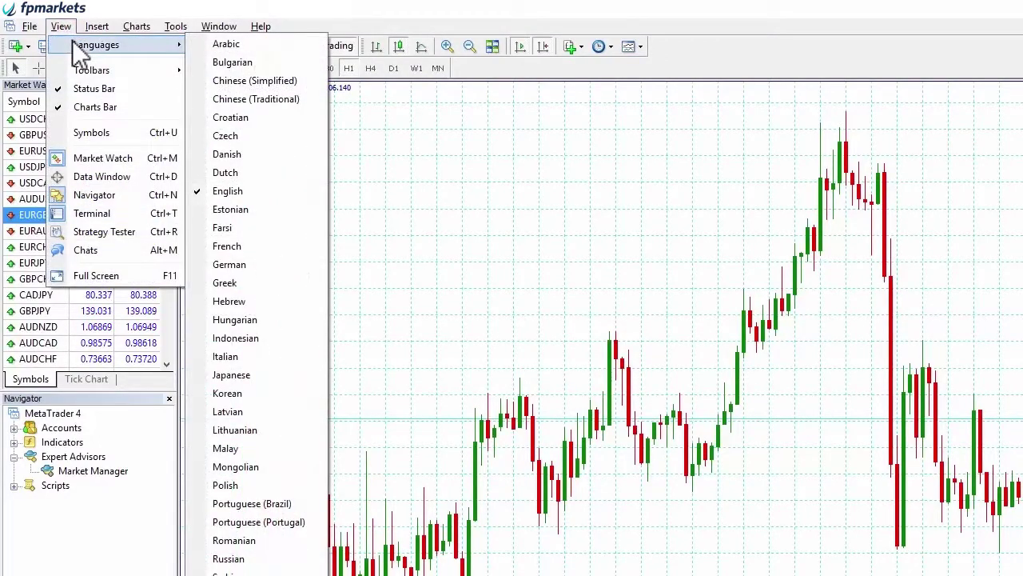
pyautogui.click(226, 381)
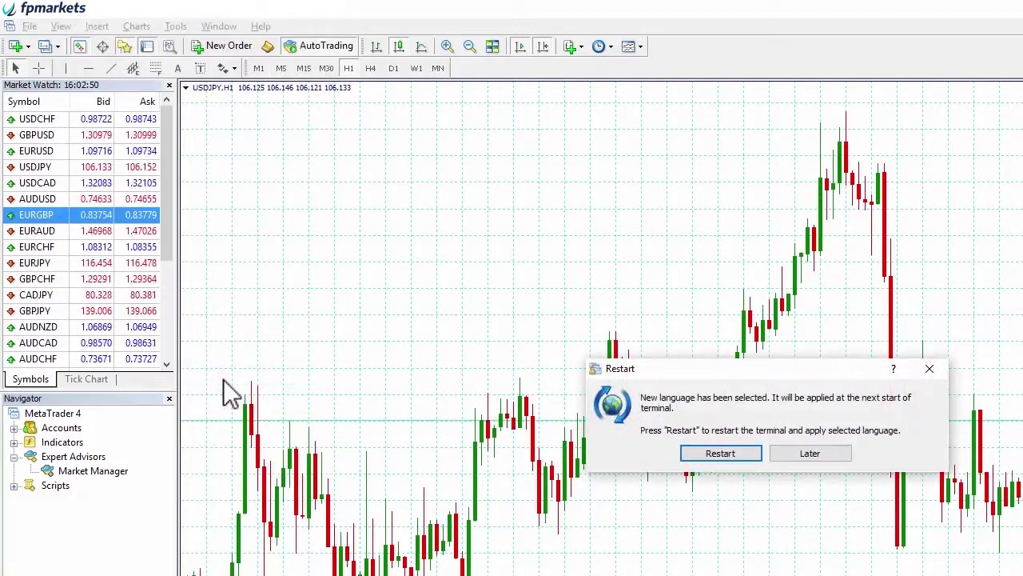
pyautogui.click(808, 454)
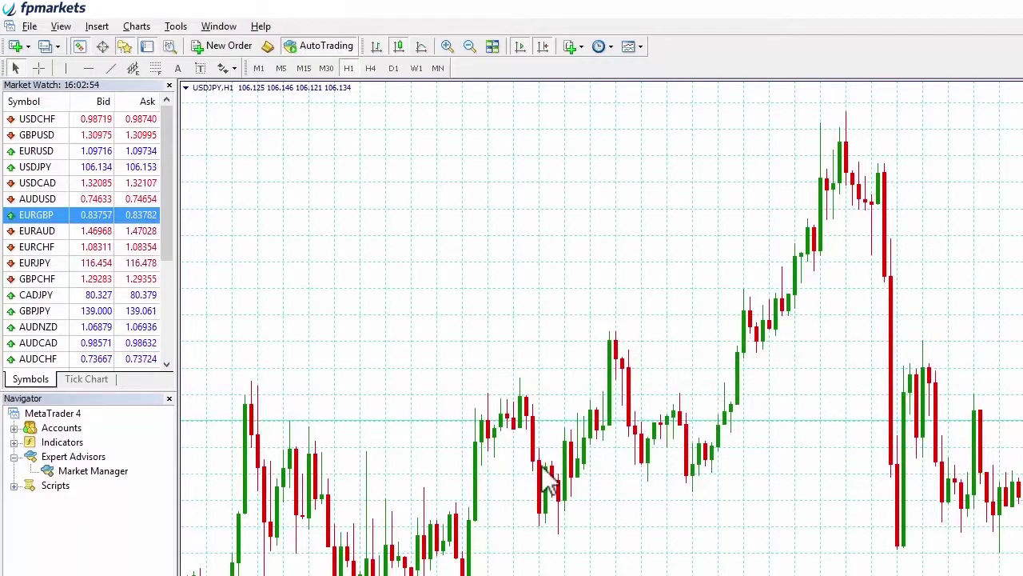
pyautogui.moveTo(122, 479); pyautogui.dragTo(399, 384)
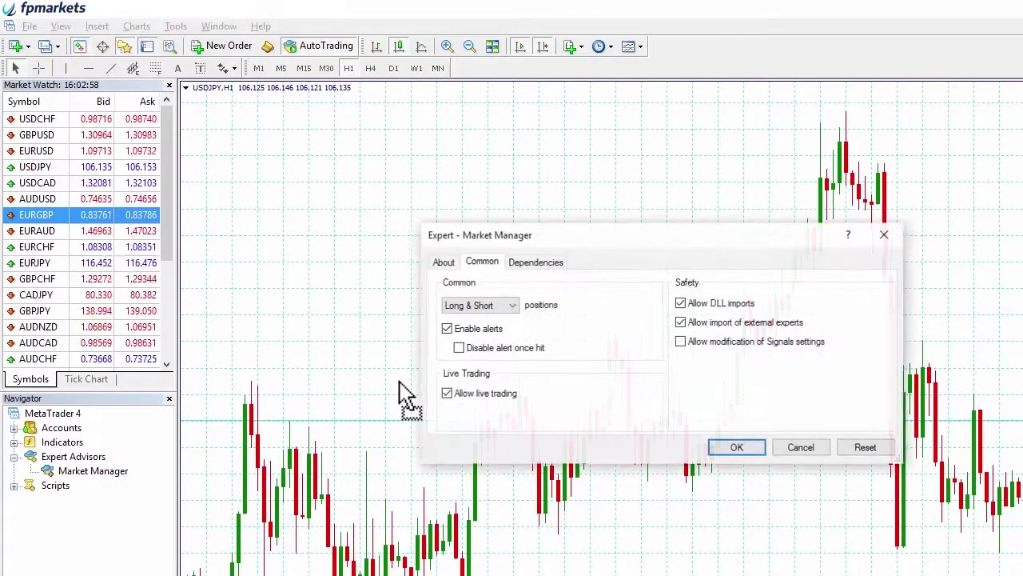
pyautogui.click(738, 449)
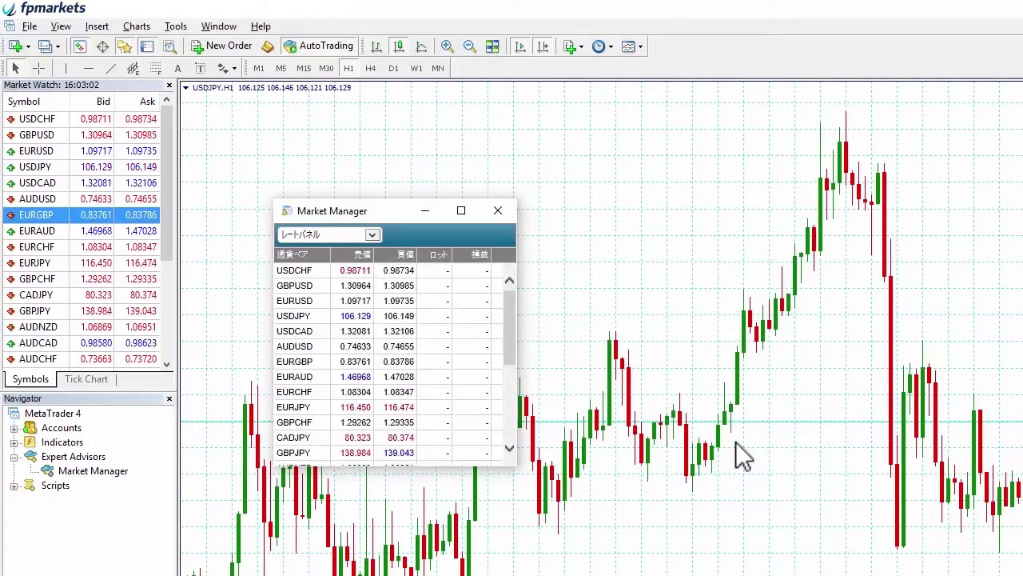
# Step: Switch to the Market Watch view and open +0.20 lots USDCHF and -0.10 lots USDCAD
pyautogui.click(371, 234)
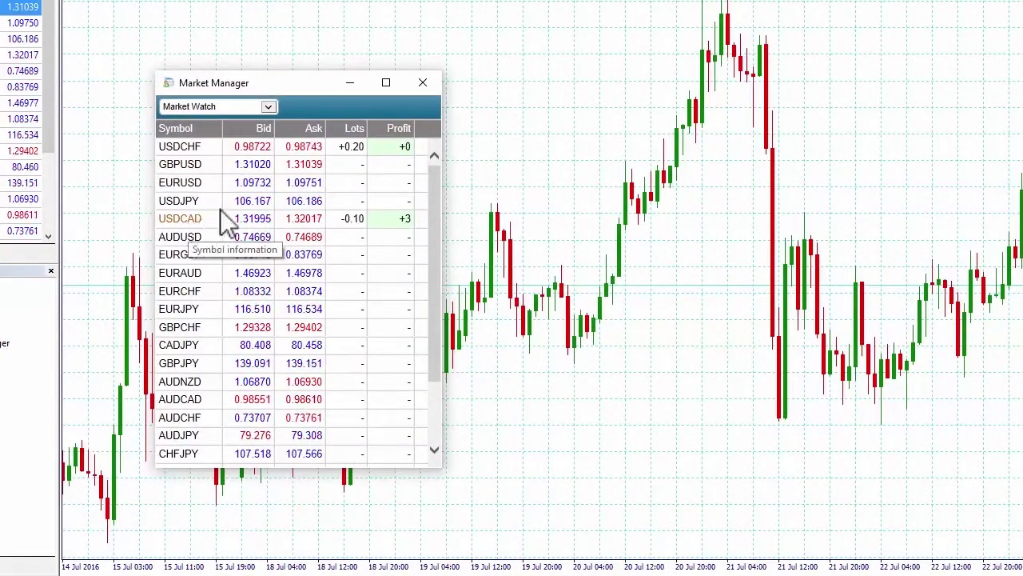
pyautogui.moveTo(267, 159)
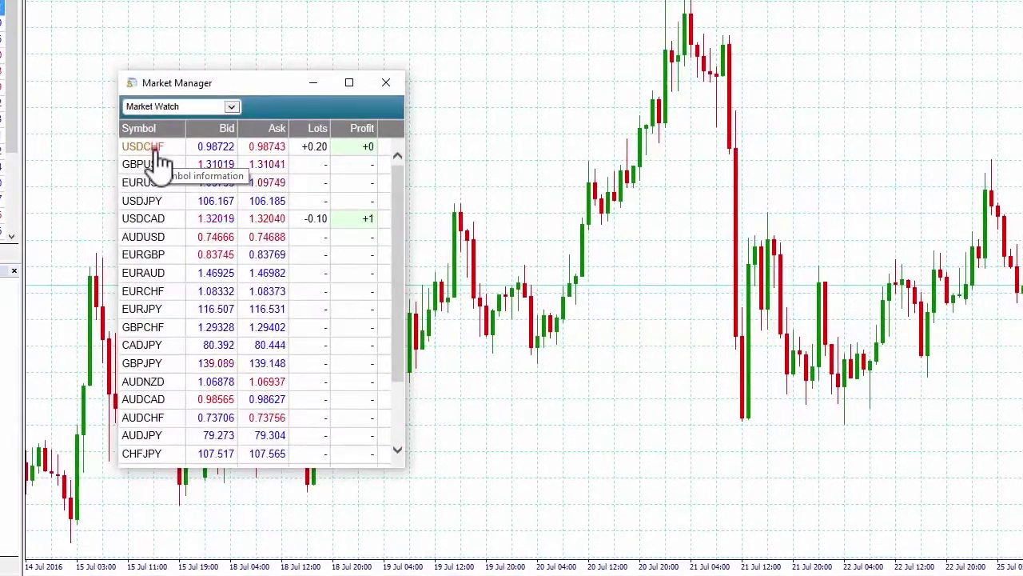
# Step: Open the USDCHF information window, switch its mini charts to line charts, and start a buy
pyautogui.click(158, 150)
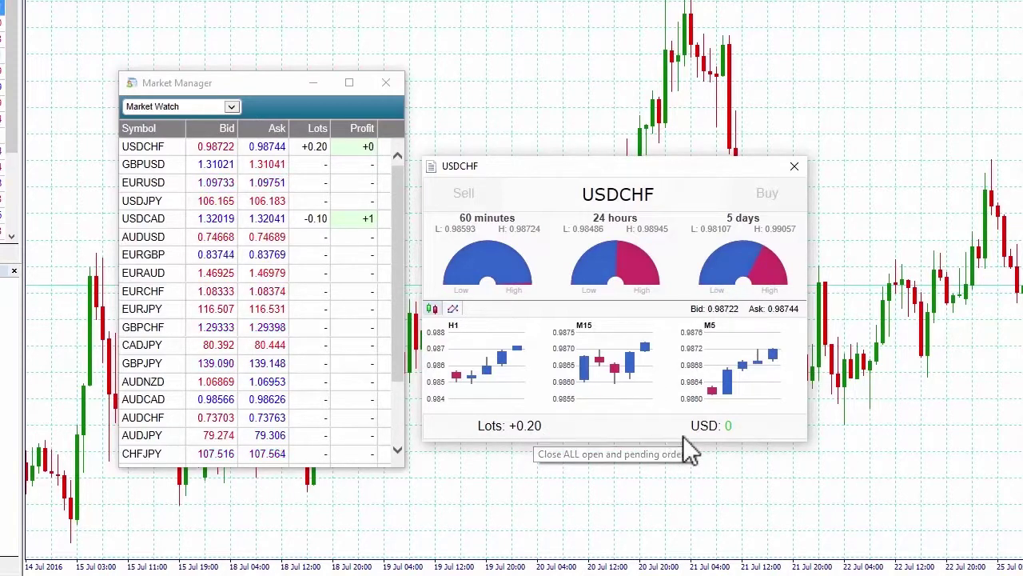
pyautogui.click(454, 310)
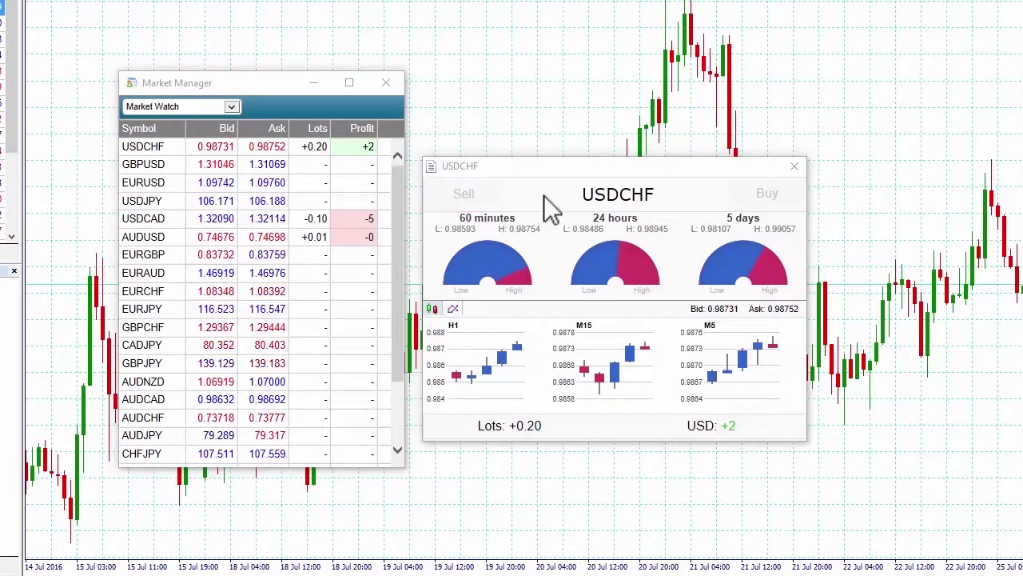
pyautogui.click(768, 200)
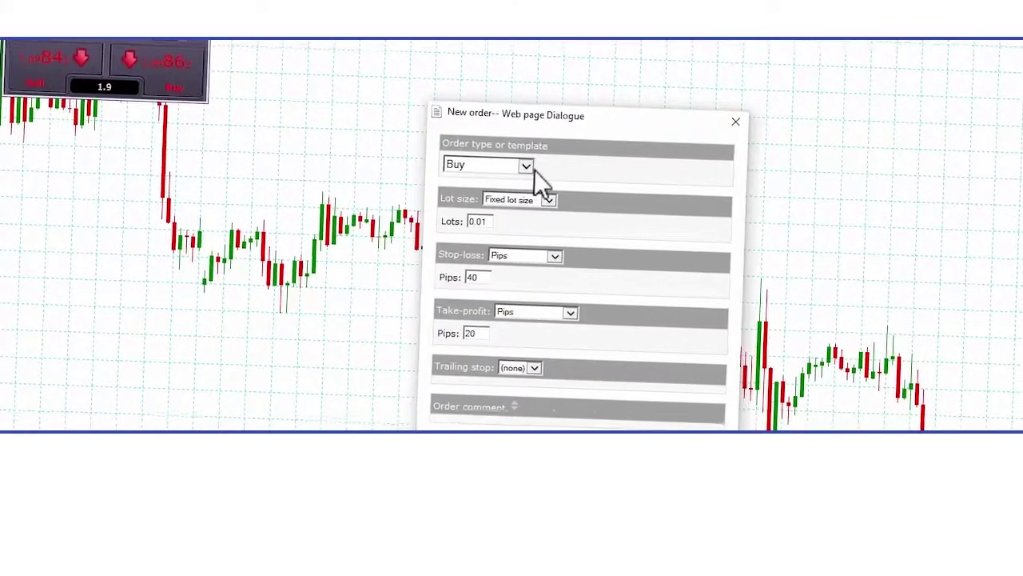
# Step: Set the USDCHF order to OCO breakout with a 20-pip stop-loss and 20-pip take-profit
pyautogui.click(521, 161)
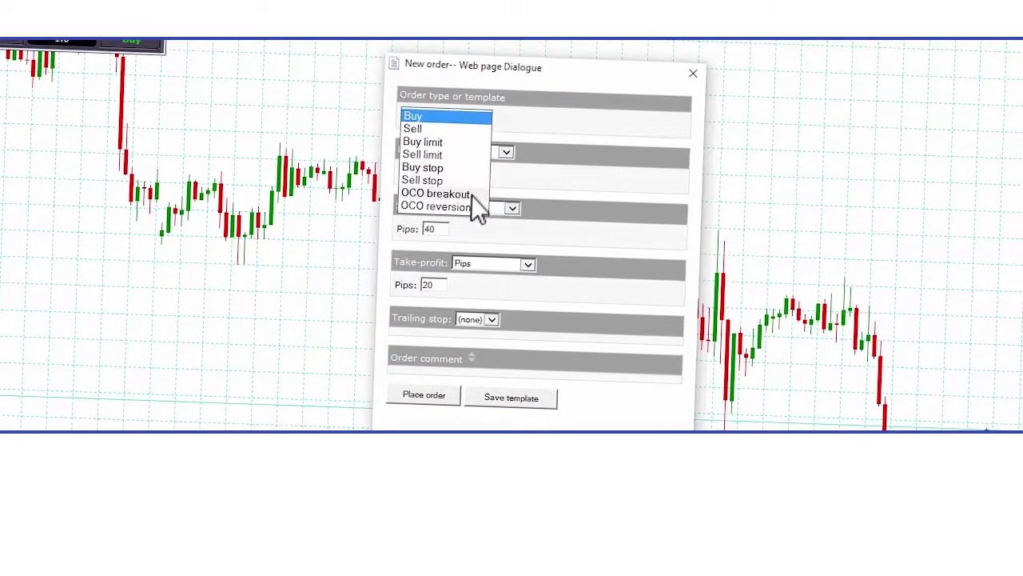
pyautogui.click(471, 196)
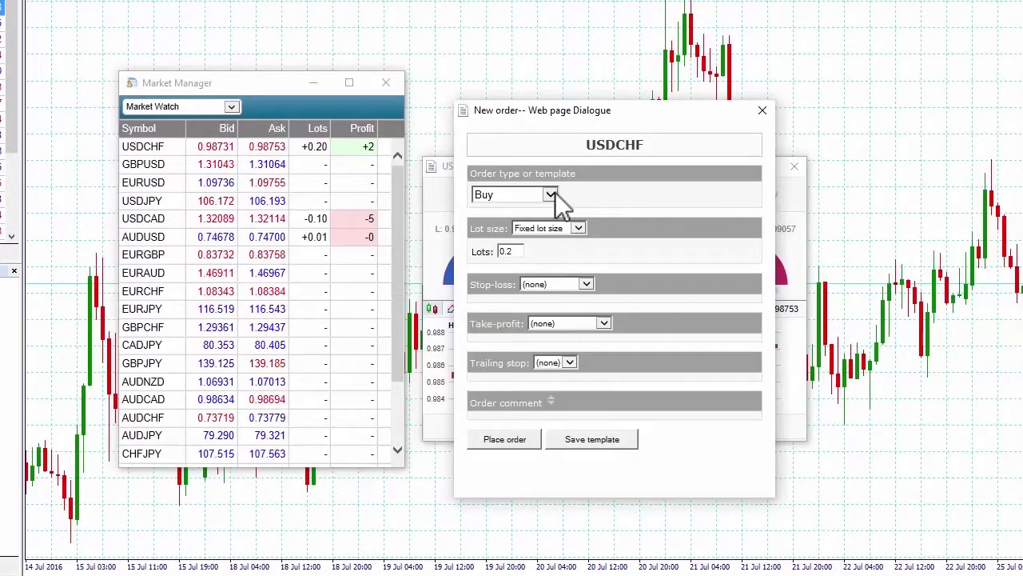
pyautogui.click(582, 285)
pyautogui.click(560, 294)
pyautogui.click(515, 308)
pyautogui.write('20')
pyautogui.click(544, 340)
pyautogui.click(542, 352)
pyautogui.click(515, 363)
pyautogui.write('20')
# Step: Save the order settings as the template 'buy 2'
pyautogui.click(591, 472)
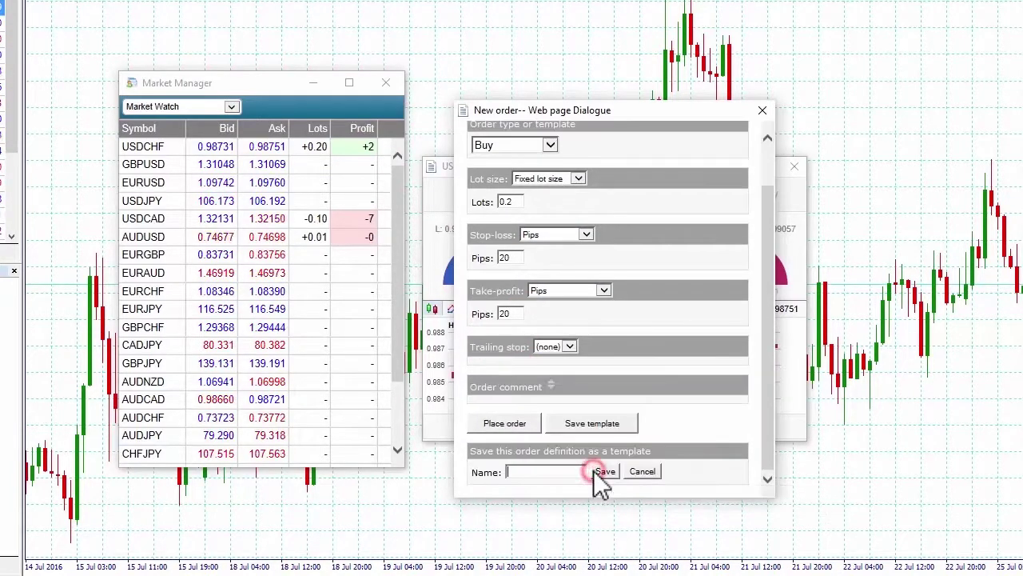
pyautogui.write('buy 2')
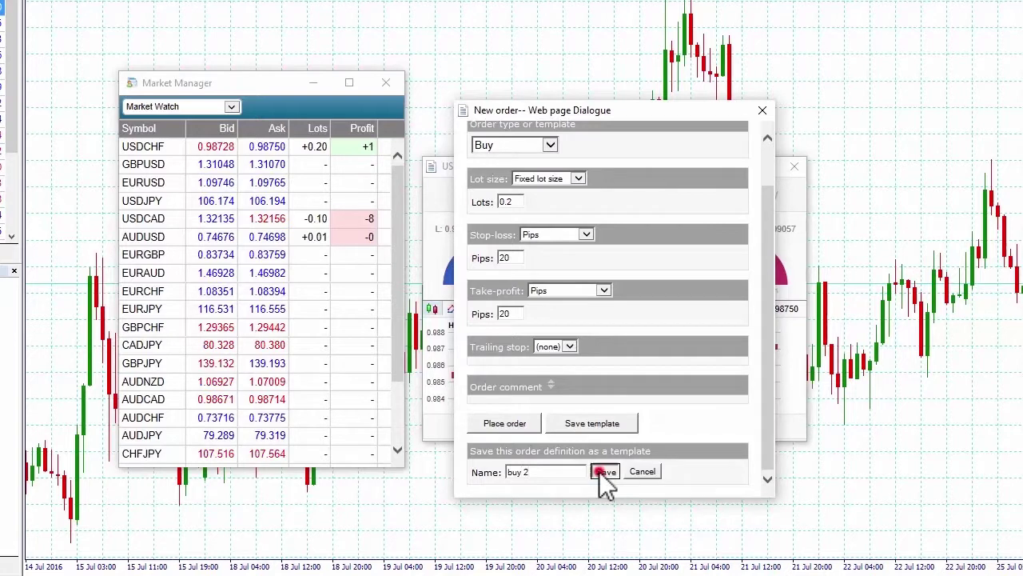
pyautogui.click(605, 472)
pyautogui.click(689, 349)
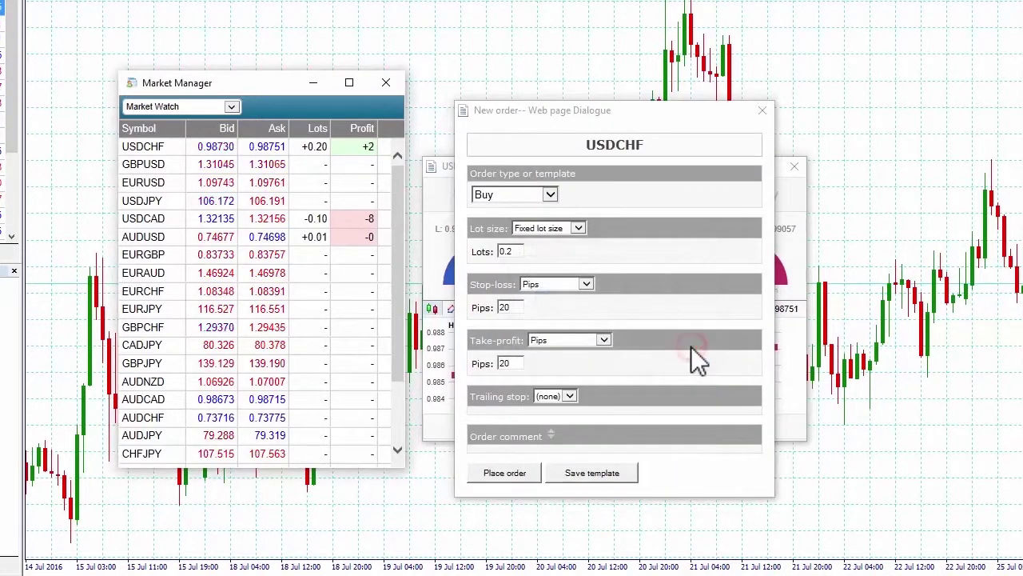
# Step: Close the New order windows and bring up the saved USDJPY buy templates
pyautogui.click(762, 112)
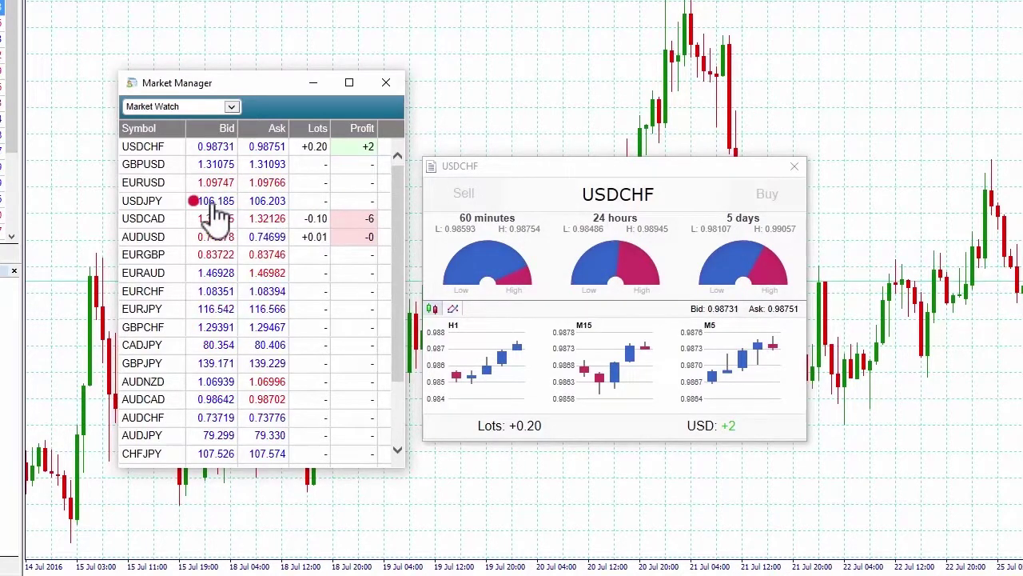
pyautogui.click(265, 206)
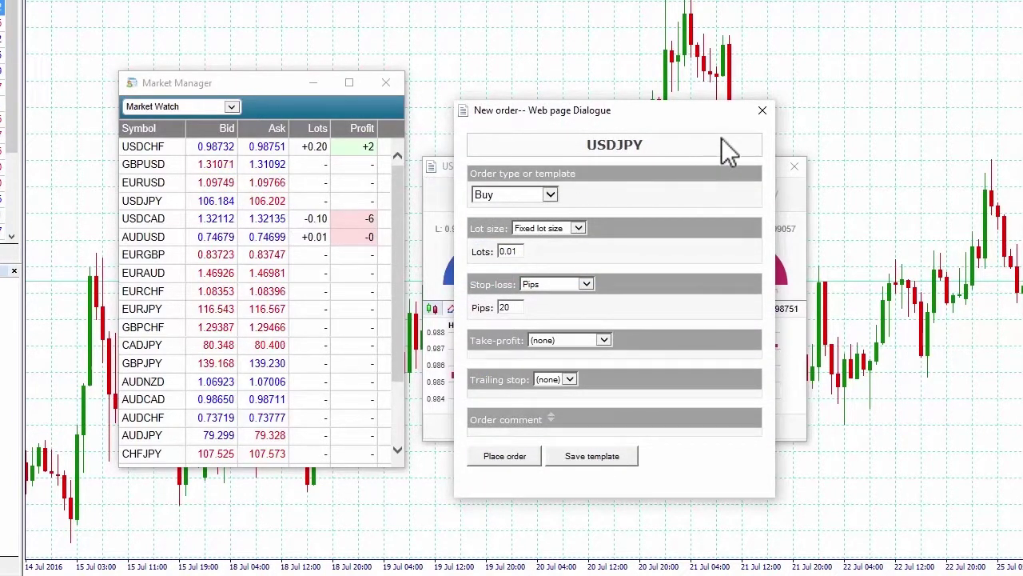
pyautogui.click(759, 117)
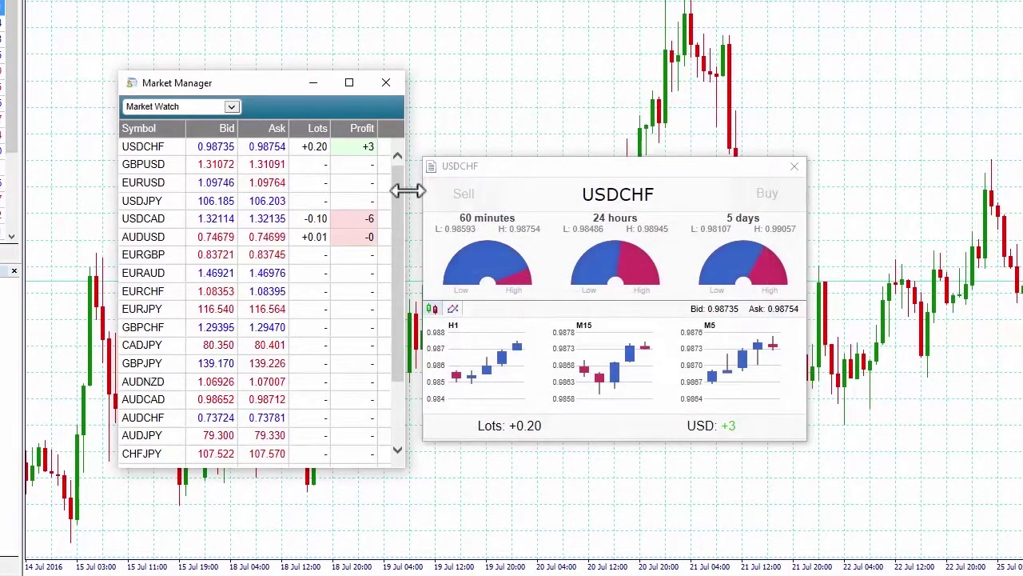
pyautogui.keyDown('ctrl'); pyautogui.click(273, 202); pyautogui.keyUp('ctrl')
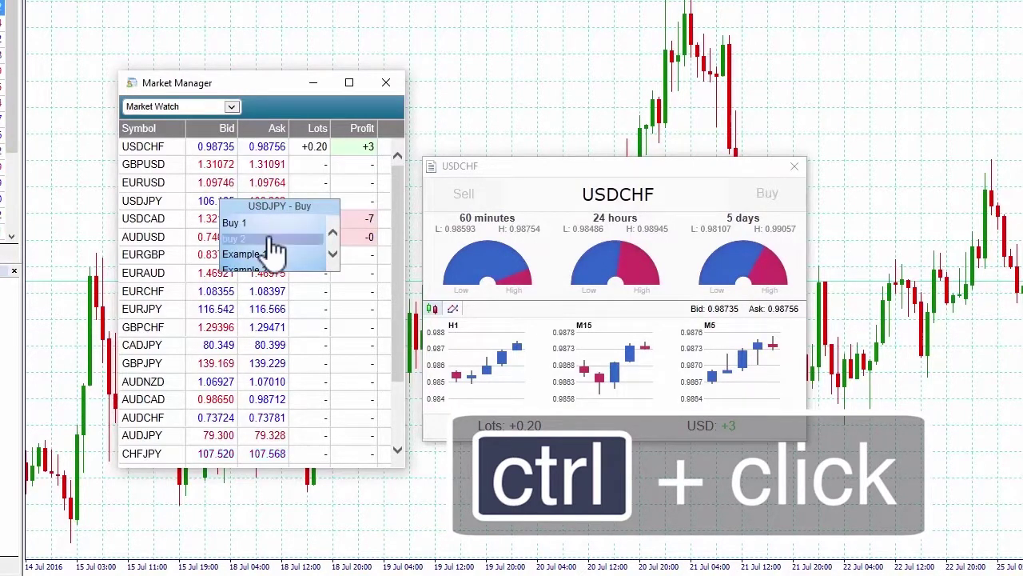
# Step: Open a USDJPY buy from the 'buy 2' template, then close all USDJPY orders
pyautogui.click(271, 238)
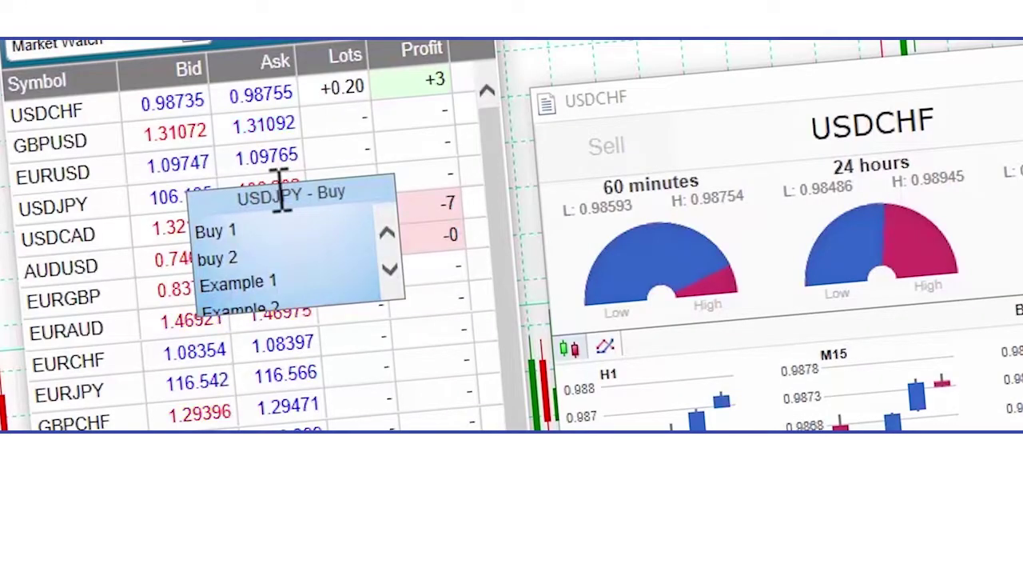
pyautogui.click(285, 263)
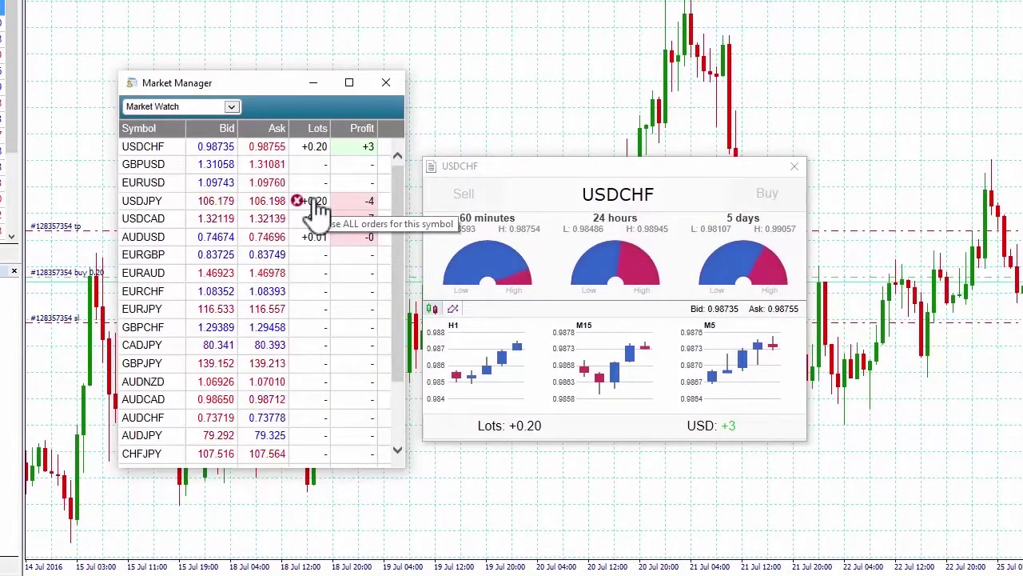
pyautogui.click(315, 204)
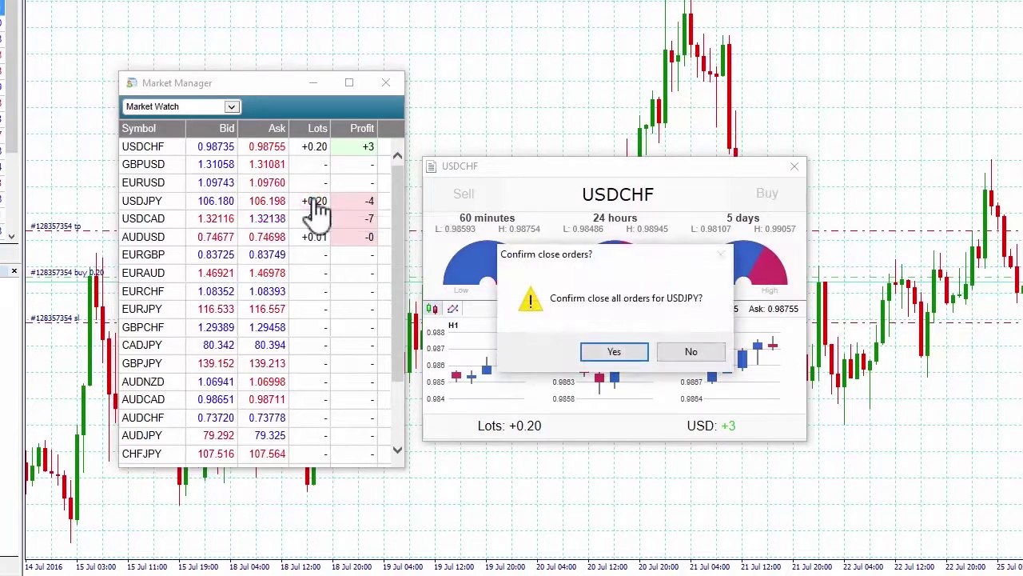
pyautogui.click(612, 351)
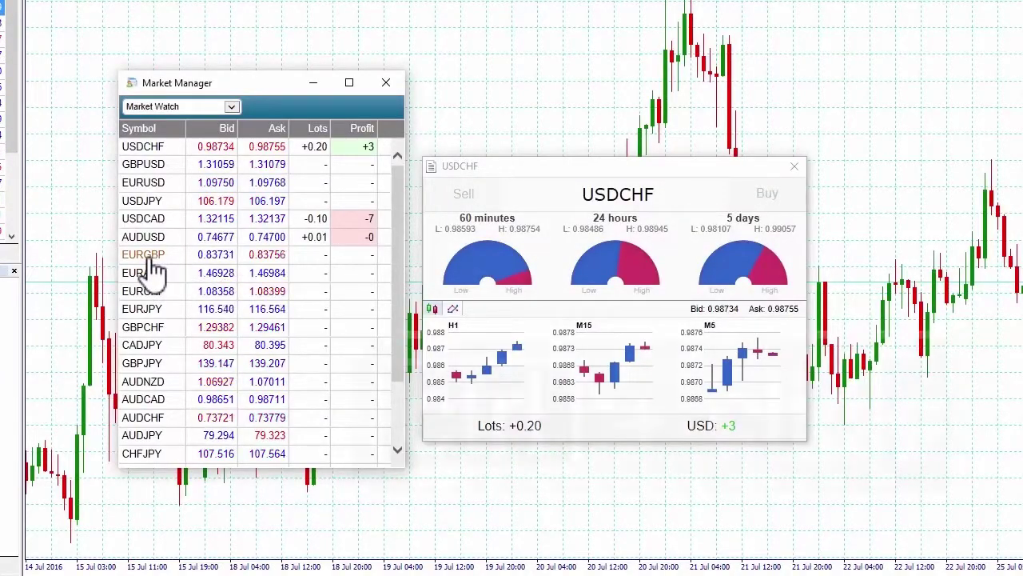
# Step: Open a new EURGBP chart from Market Manager's quick options popup
pyautogui.keyDown('ctrl'); pyautogui.click(151, 257); pyautogui.keyUp('ctrl')
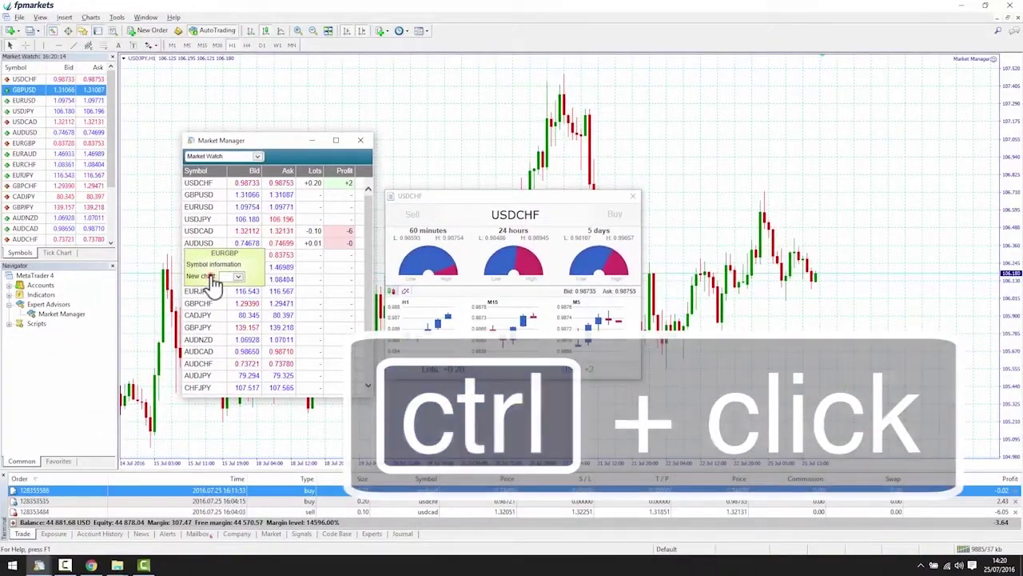
pyautogui.click(194, 282)
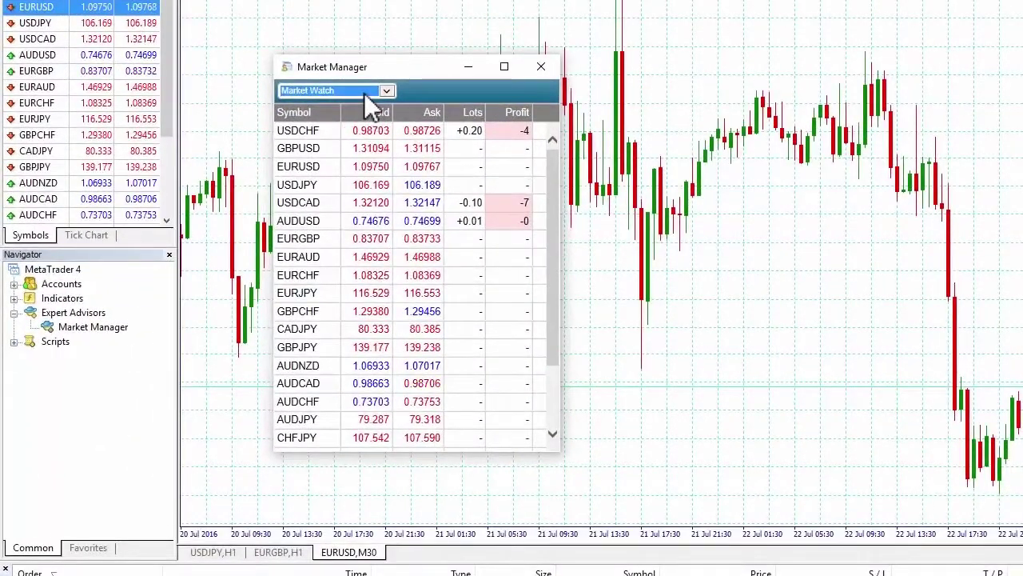
# Step: Filter the Market Manager to symbols with open positions, then to USD pairs only
pyautogui.click(364, 92)
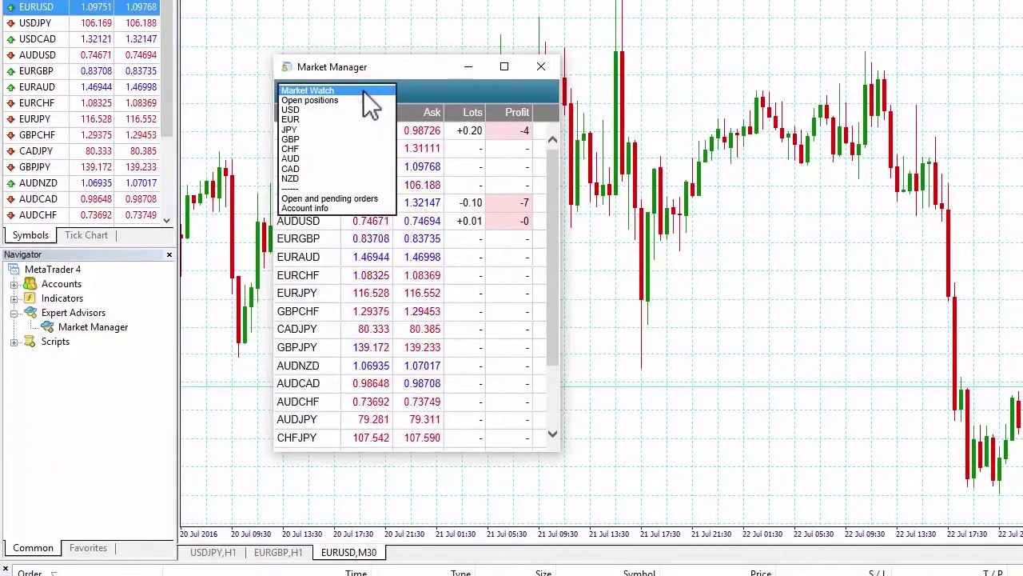
pyautogui.click(360, 101)
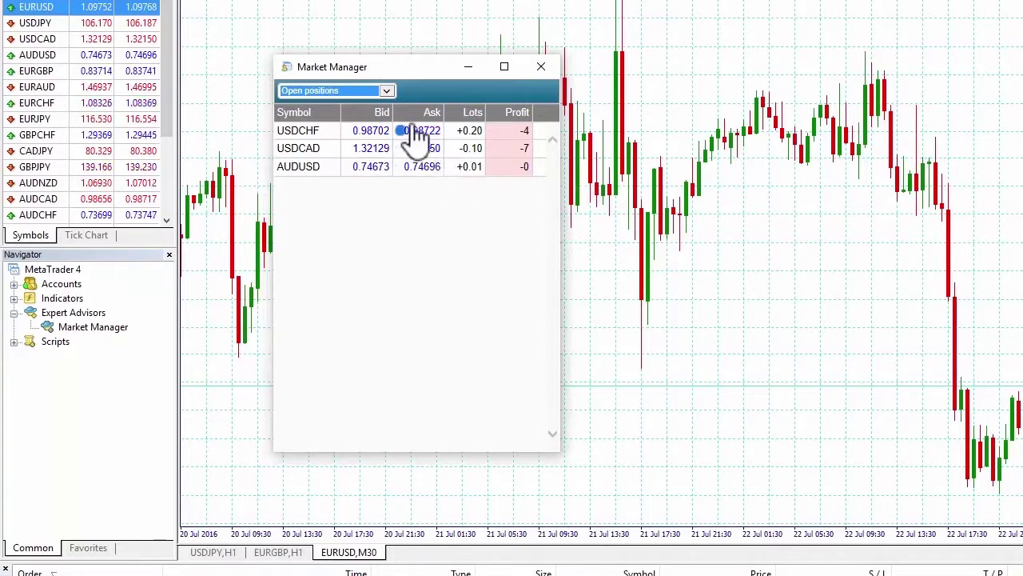
pyautogui.click(382, 93)
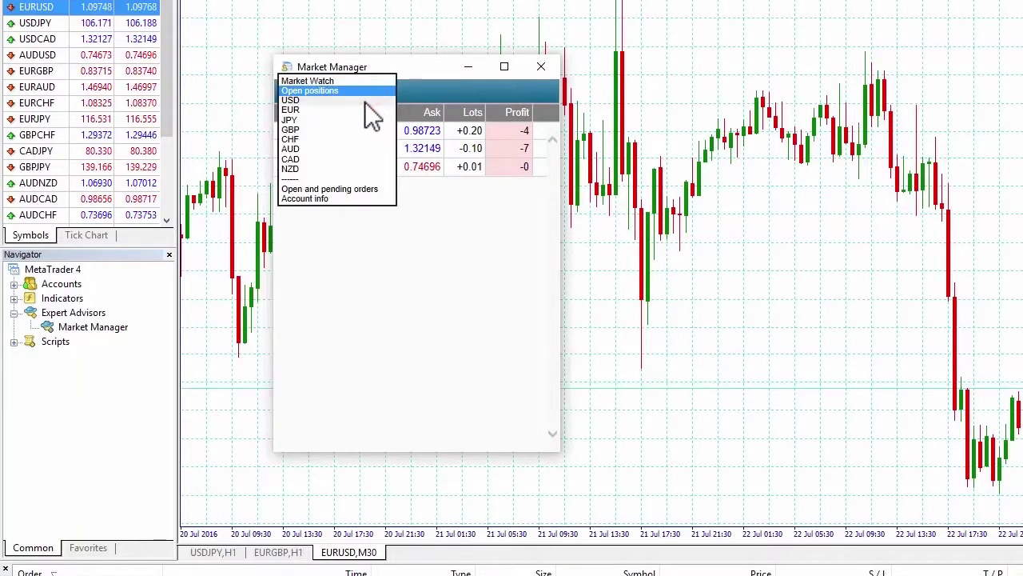
pyautogui.click(365, 100)
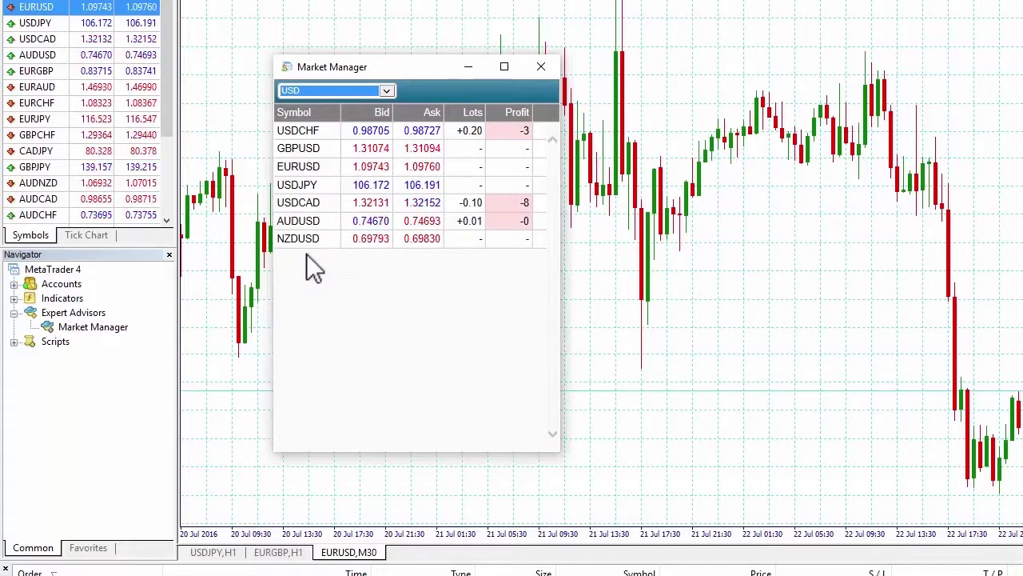
# Step: Switch the Market Manager to Open and pending orders, listing USDCAD sell, USDCHF and AUDUSD buys
pyautogui.click(361, 92)
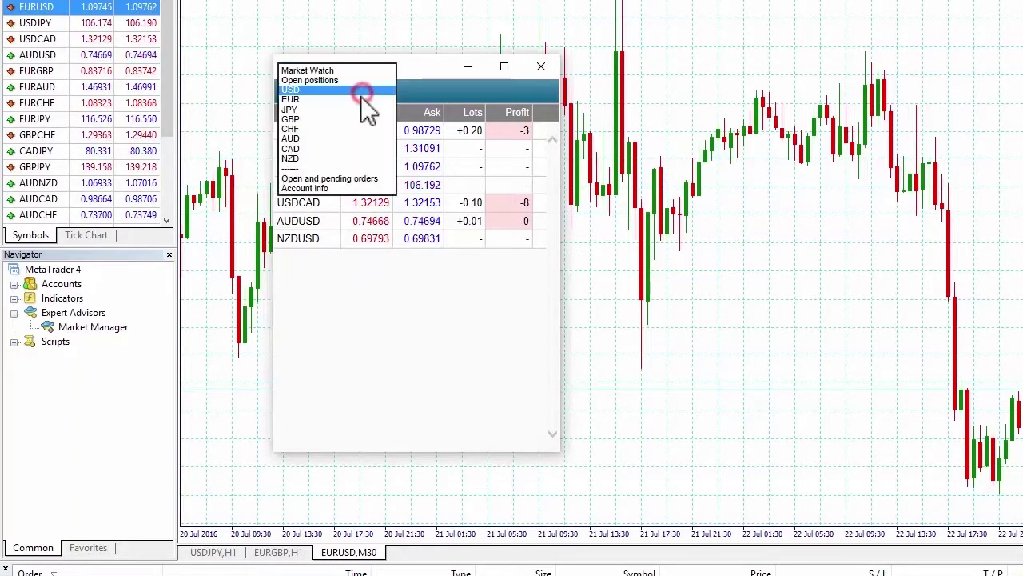
pyautogui.click(339, 179)
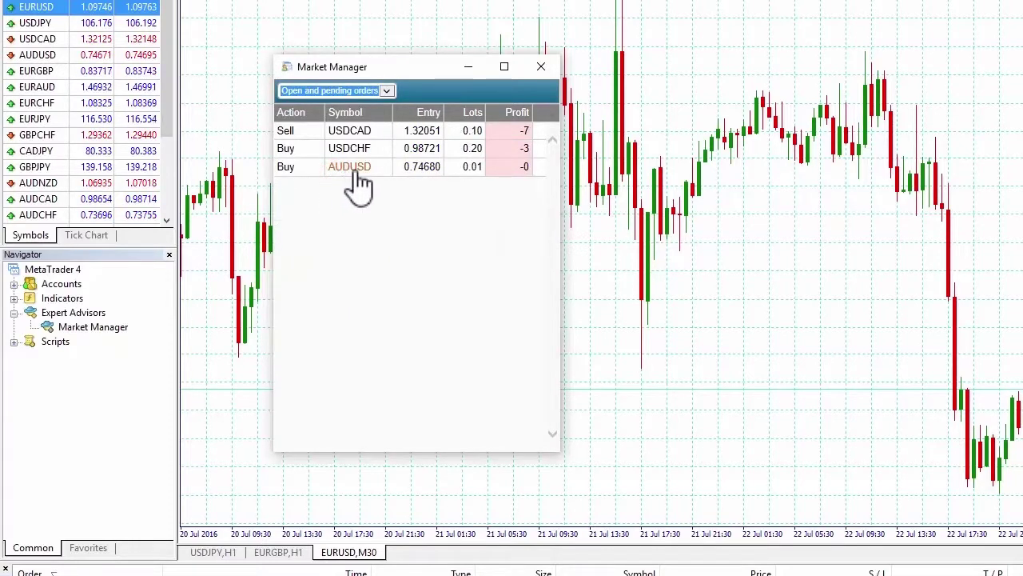
pyautogui.moveTo(479, 152)
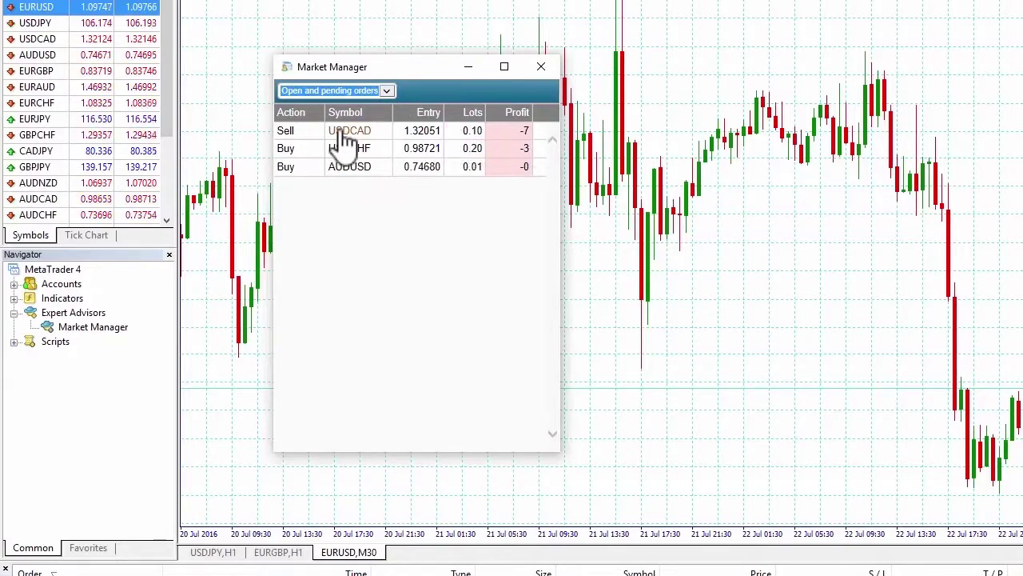
# Step: Open detail windows for the USDCAD sell, USDCHF buy and AUDUSD buy orders and spread them apart
pyautogui.click(298, 131)
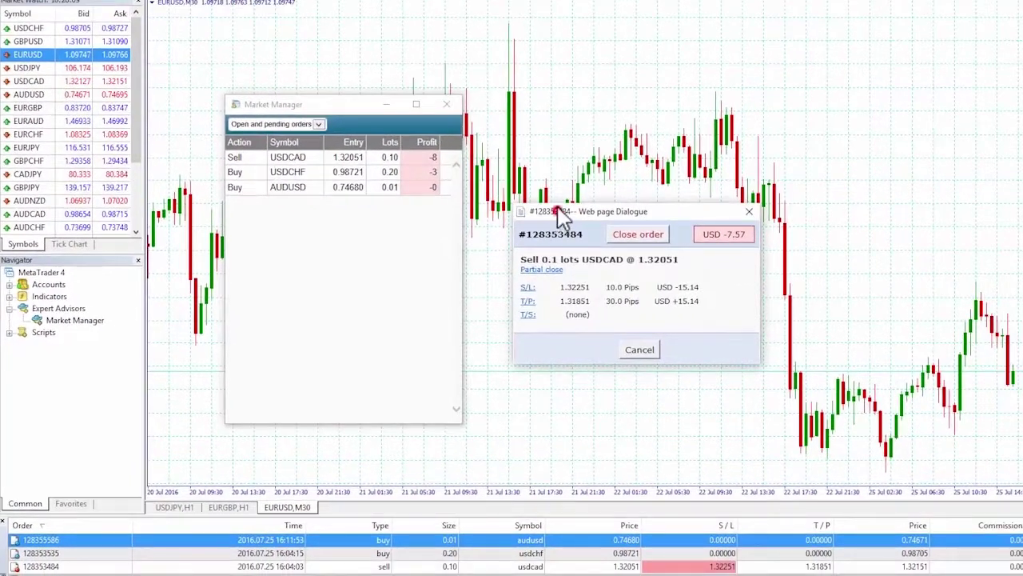
pyautogui.moveTo(685, 196); pyautogui.dragTo(710, 32)
pyautogui.moveTo(588, 72); pyautogui.dragTo(593, 59)
pyautogui.click(239, 174)
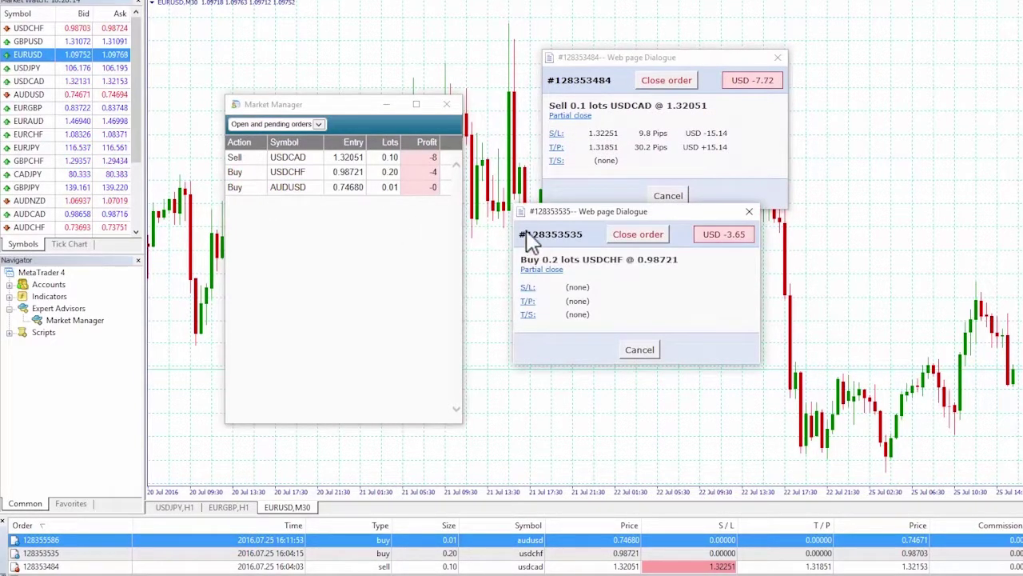
pyautogui.moveTo(549, 212); pyautogui.dragTo(560, 316)
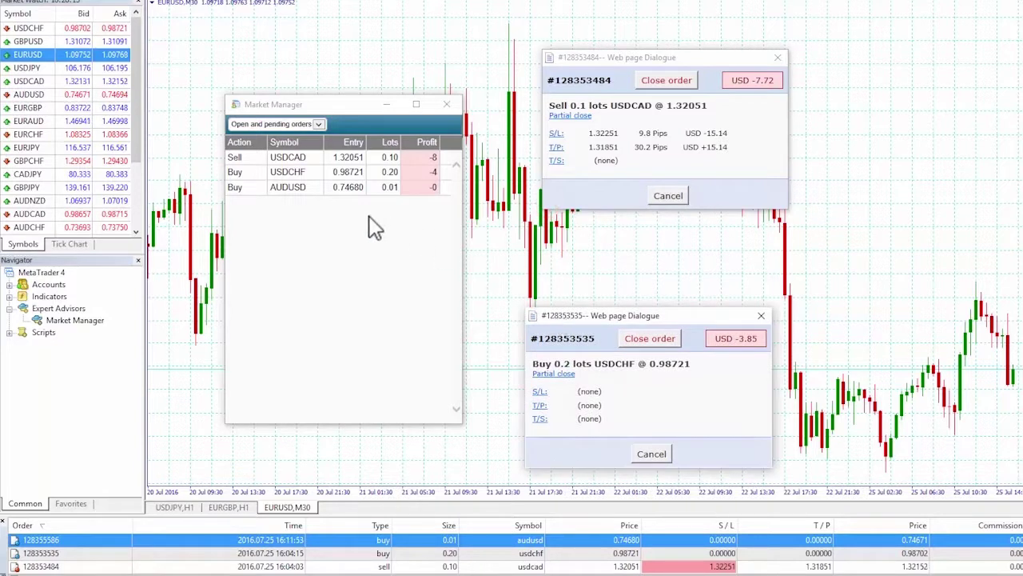
pyautogui.click(240, 187)
pyautogui.moveTo(573, 216); pyautogui.dragTo(594, 210)
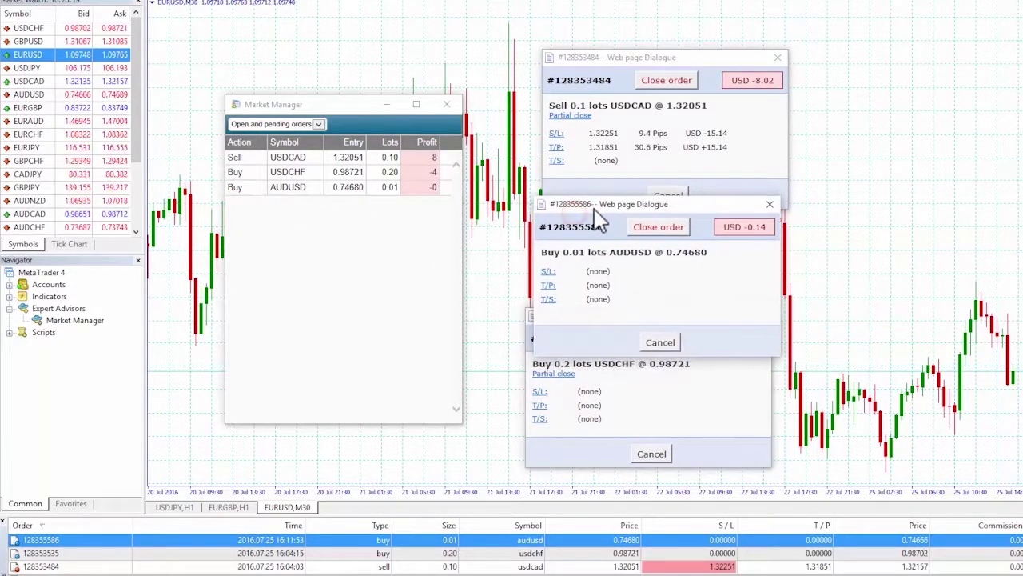
# Step: Give the AUDUSD buy a stop-loss 20 pips away in Pips mode, landing at 0.74491
pyautogui.click(551, 273)
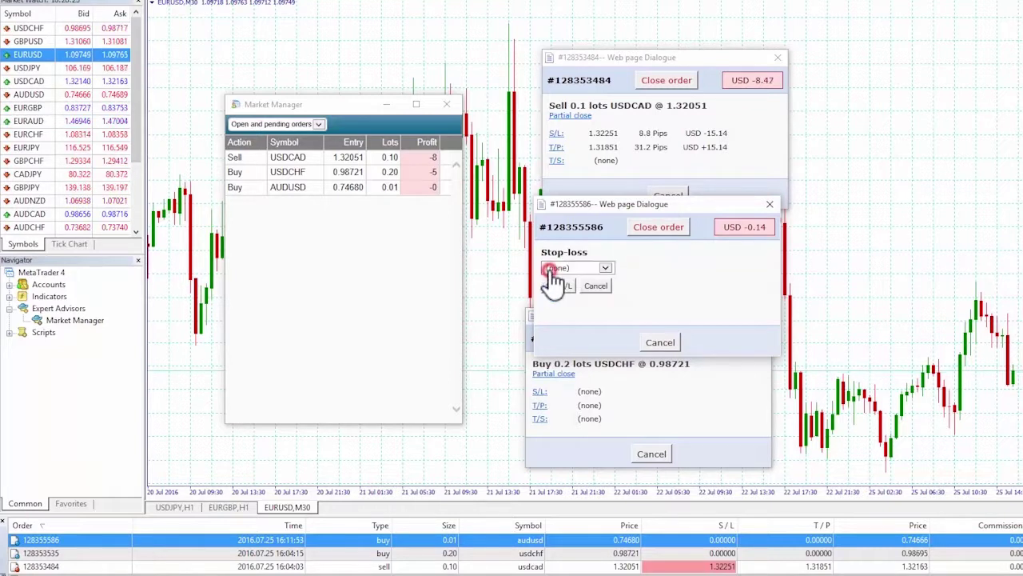
pyautogui.click(558, 270)
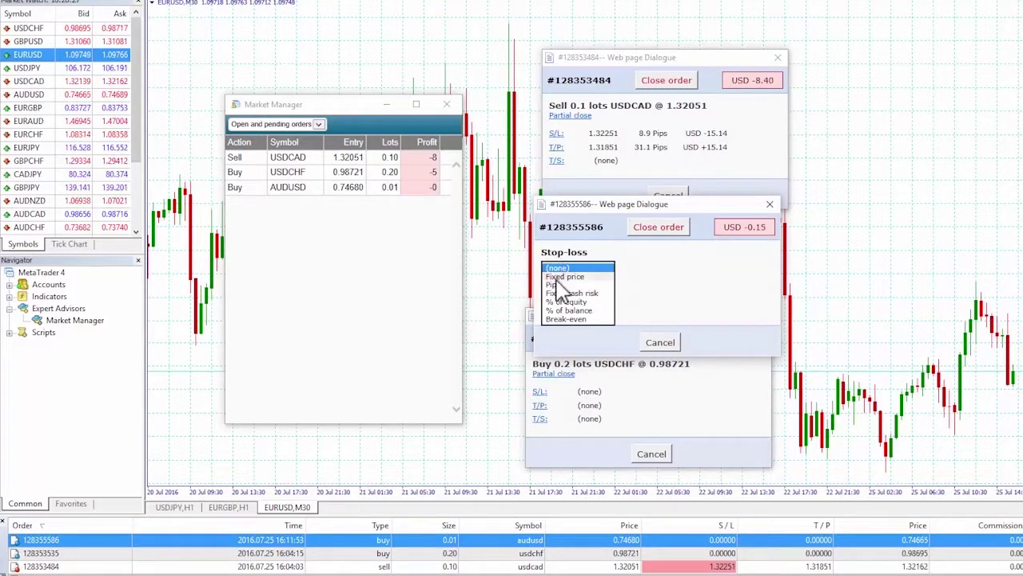
pyautogui.click(559, 288)
pyautogui.click(629, 268)
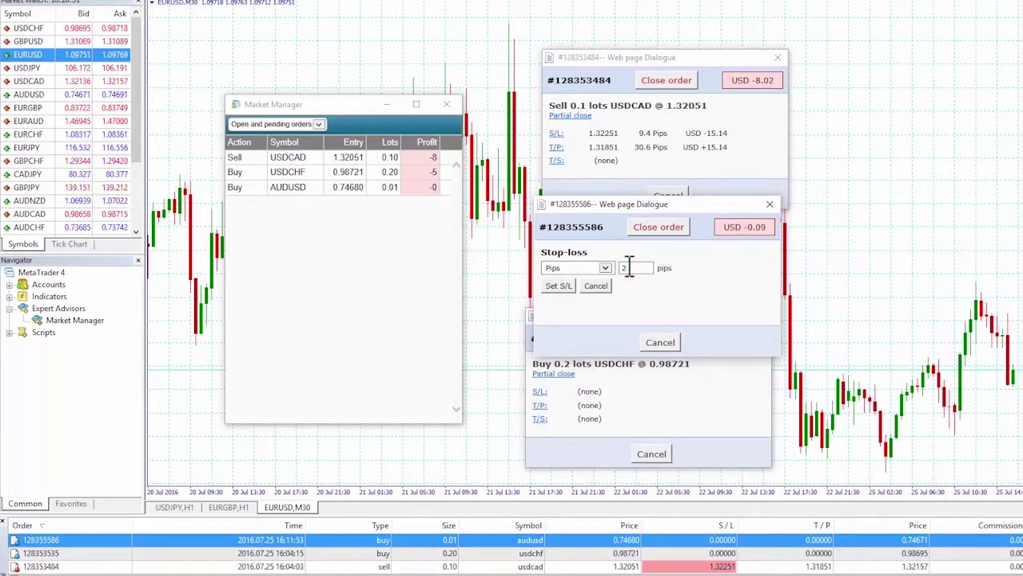
pyautogui.write('20')
pyautogui.click(559, 285)
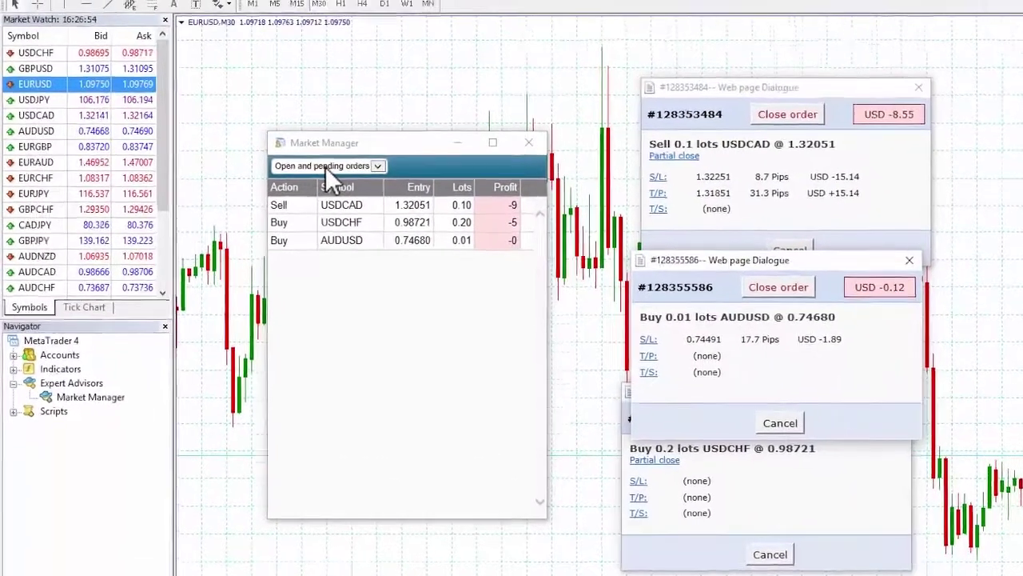
# Step: Show the Account info summary in the Market Manager and set its gauge to Pips Profit
pyautogui.click(283, 124)
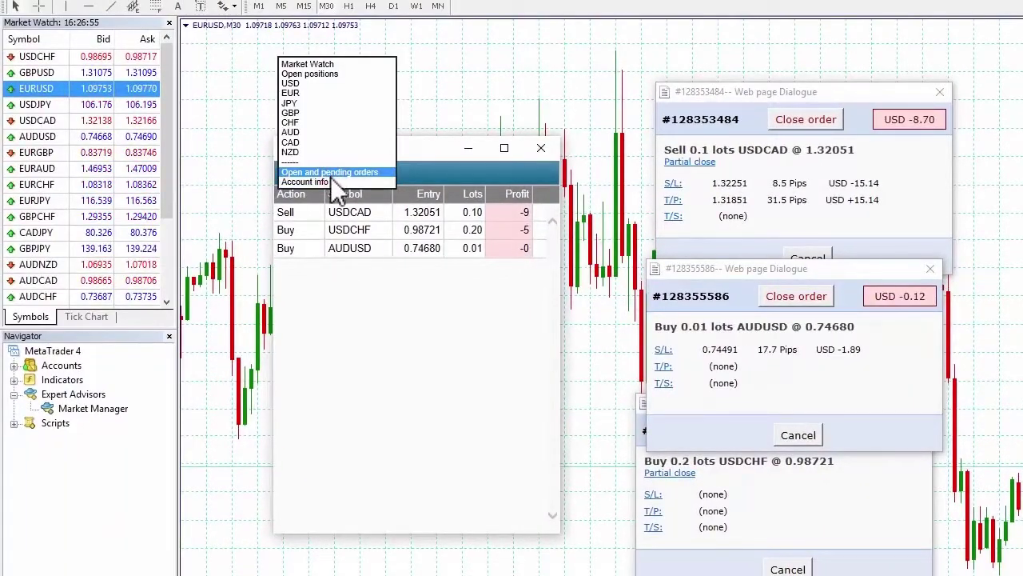
pyautogui.click(330, 180)
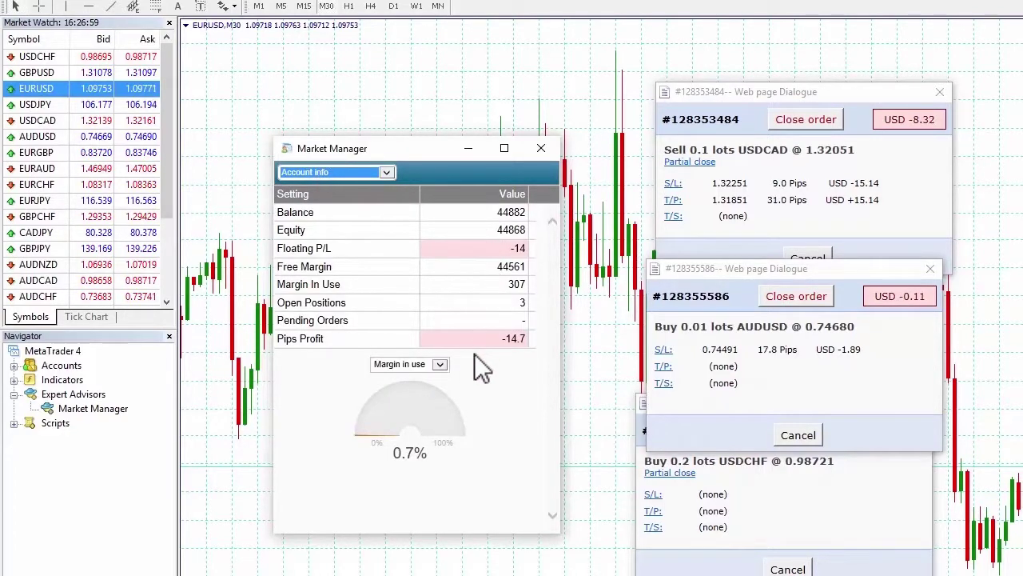
pyautogui.click(440, 365)
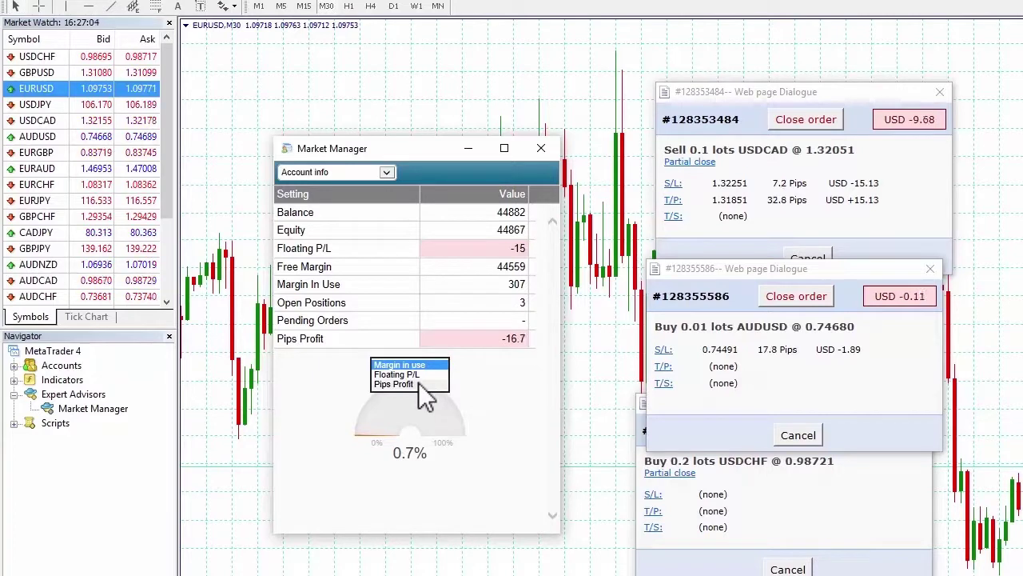
pyautogui.click(417, 383)
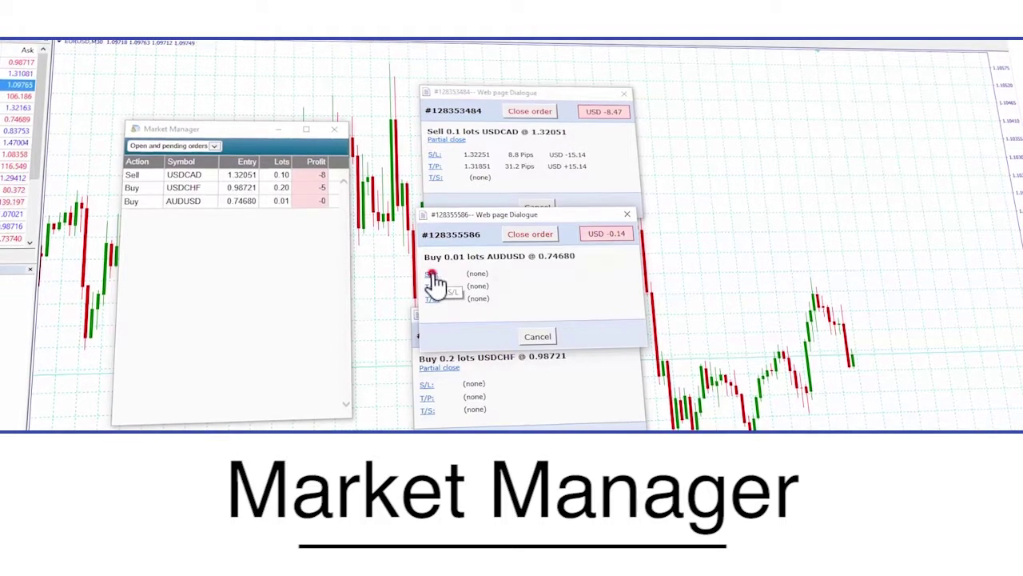
# Step: Set an 18-pip stop-loss at 0.74491 on the 0.01-lot AUDUSD buy via the Pips option
pyautogui.click(431, 276)
pyautogui.click(440, 272)
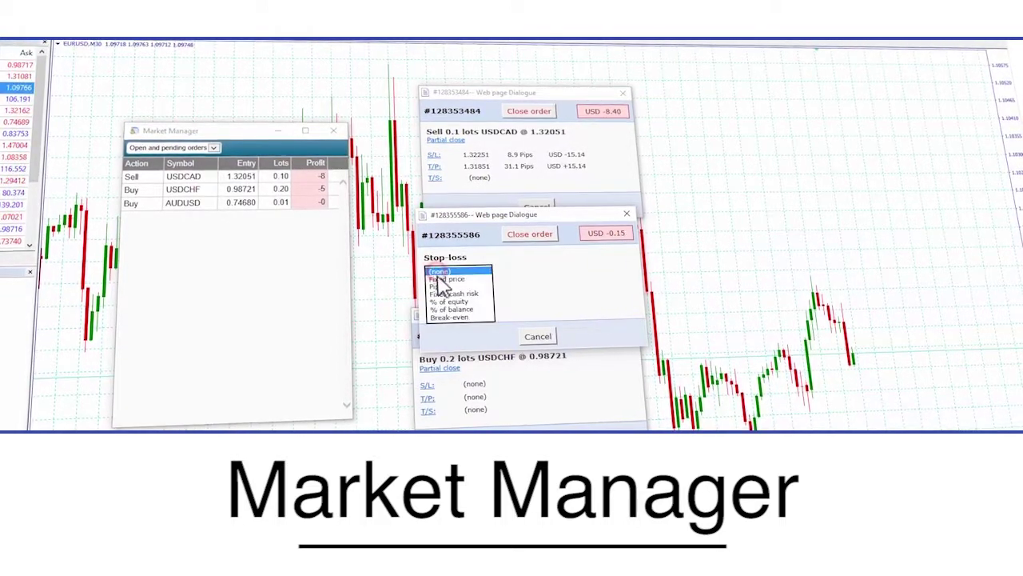
pyautogui.click(440, 286)
pyautogui.click(505, 270)
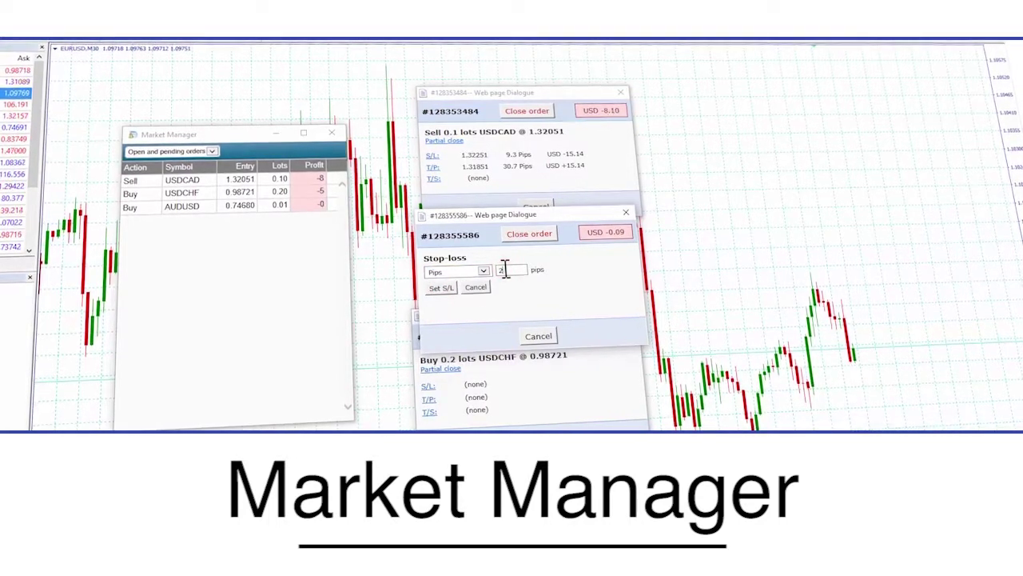
pyautogui.click(477, 290)
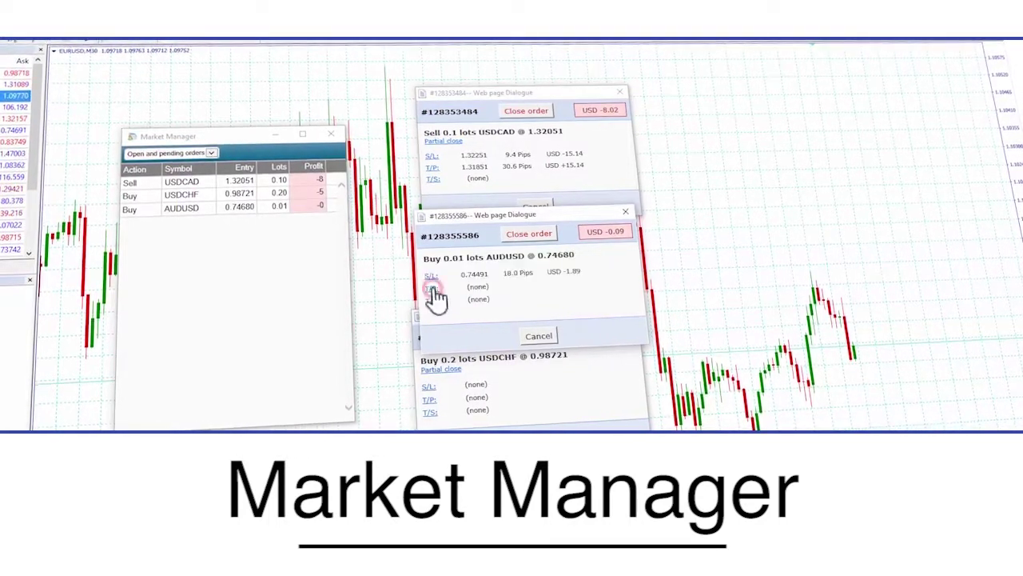